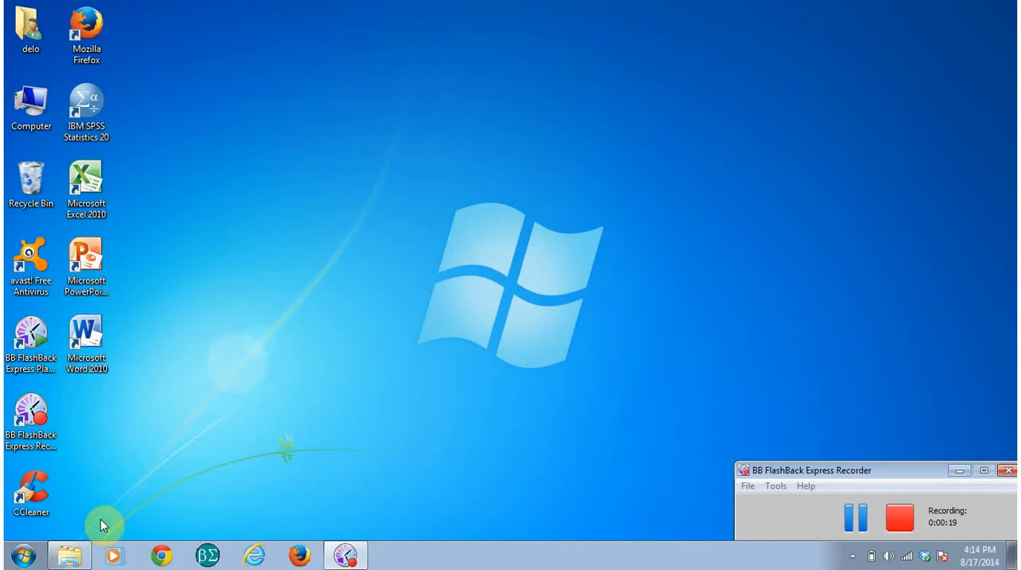
{"action": "left_click", "coordinate": [24, 557]}
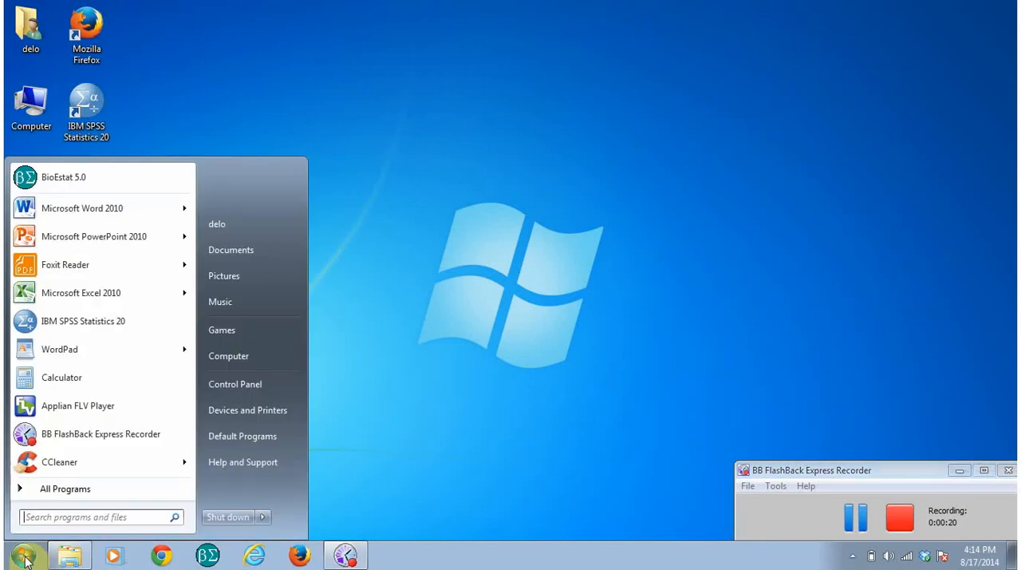
{"action": "left_click", "coordinate": [40, 490]}
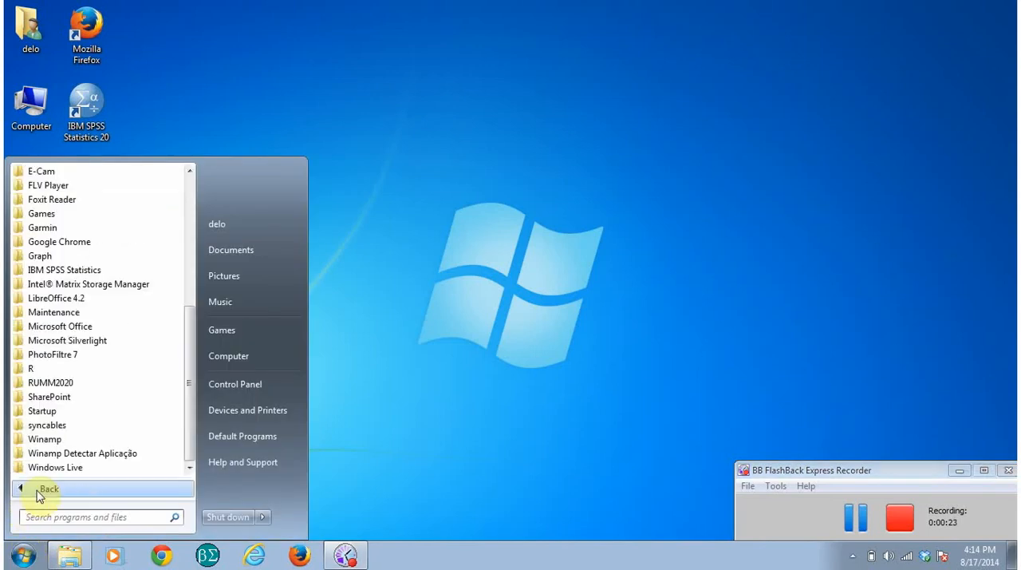
{"action": "left_click", "coordinate": [35, 271]}
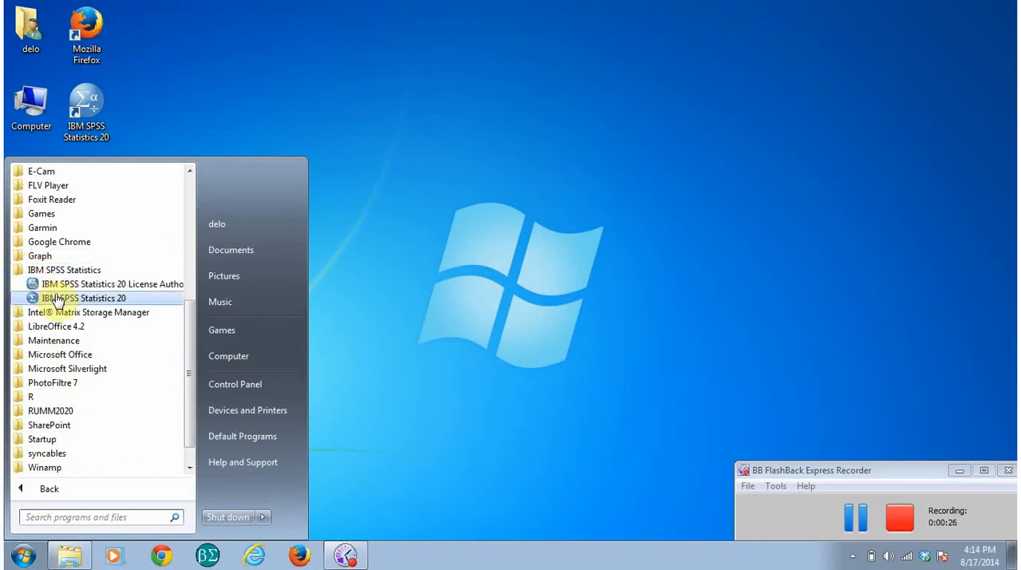
{"action": "left_click", "coordinate": [511, 210]}
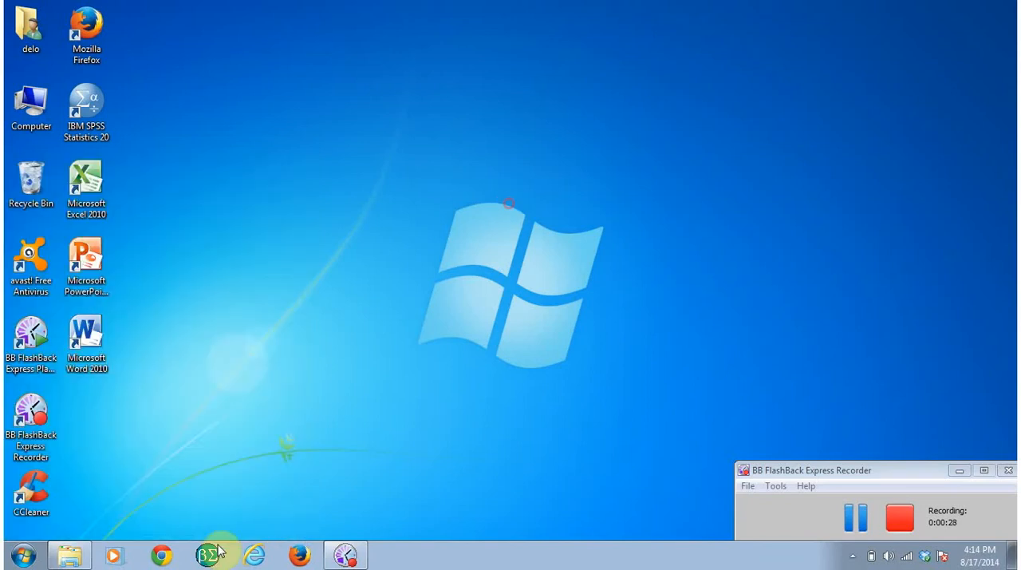
Step: View the files in the BIOESTATISTICA PG MEDICINA folder and minimise its window
{"action": "left_click", "coordinate": [73, 556]}
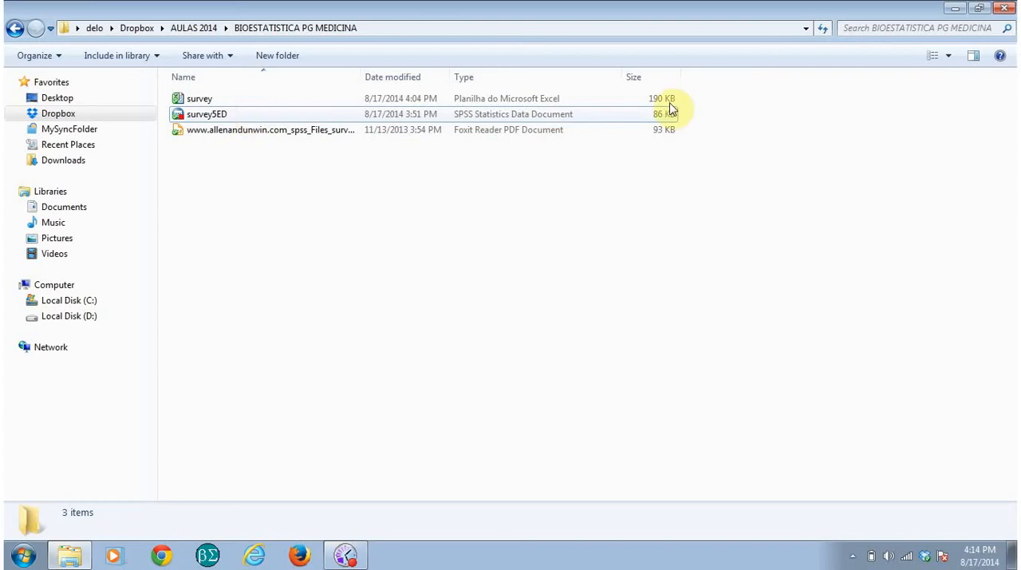
{"action": "left_click", "coordinate": [956, 9]}
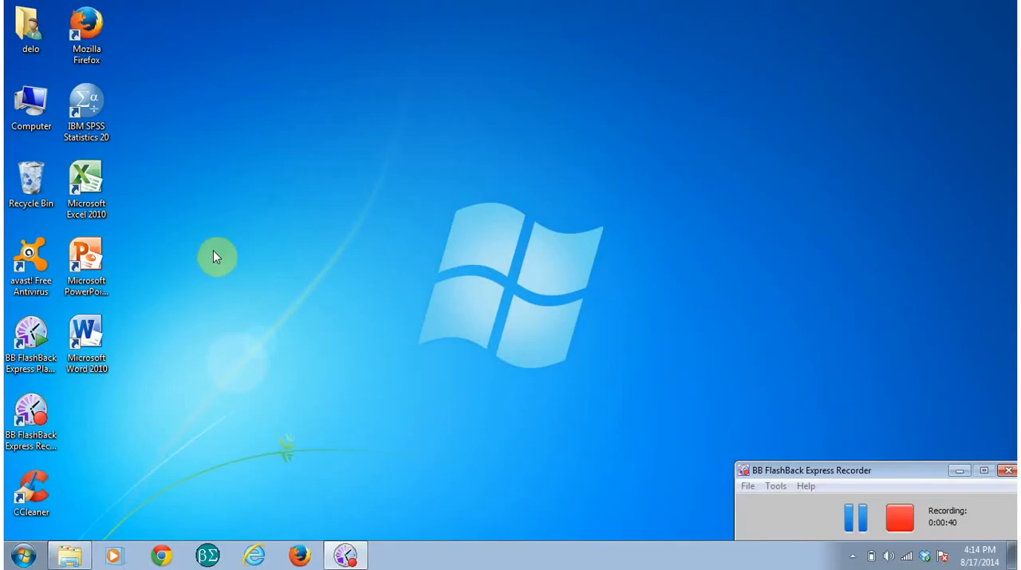
Step: Launch IBM SPSS Statistics 20 from the desktop and dismiss its startup dialog to reach an empty data editor
{"action": "left_click", "coordinate": [86, 108]}
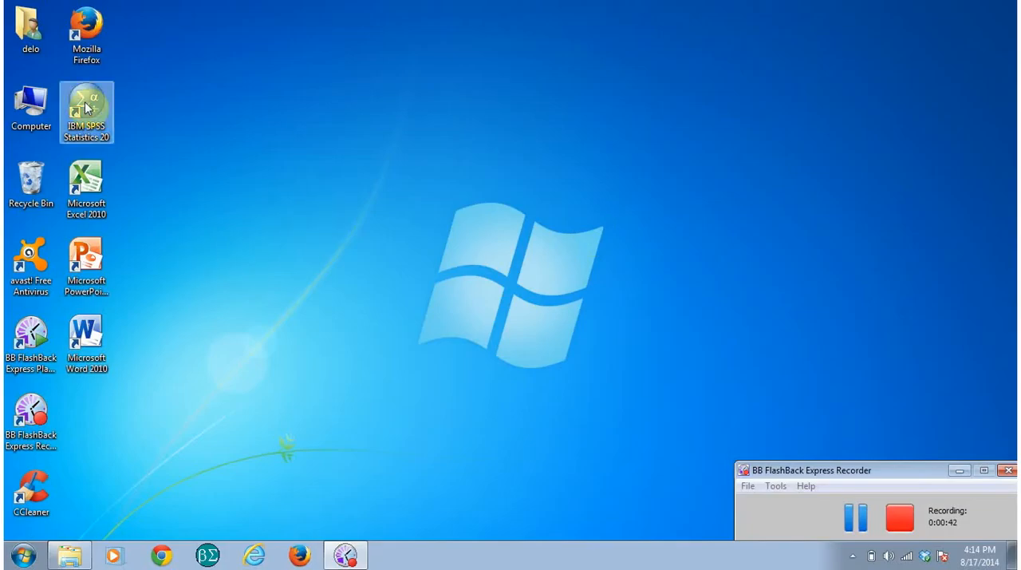
{"action": "double_click", "coordinate": [86, 108]}
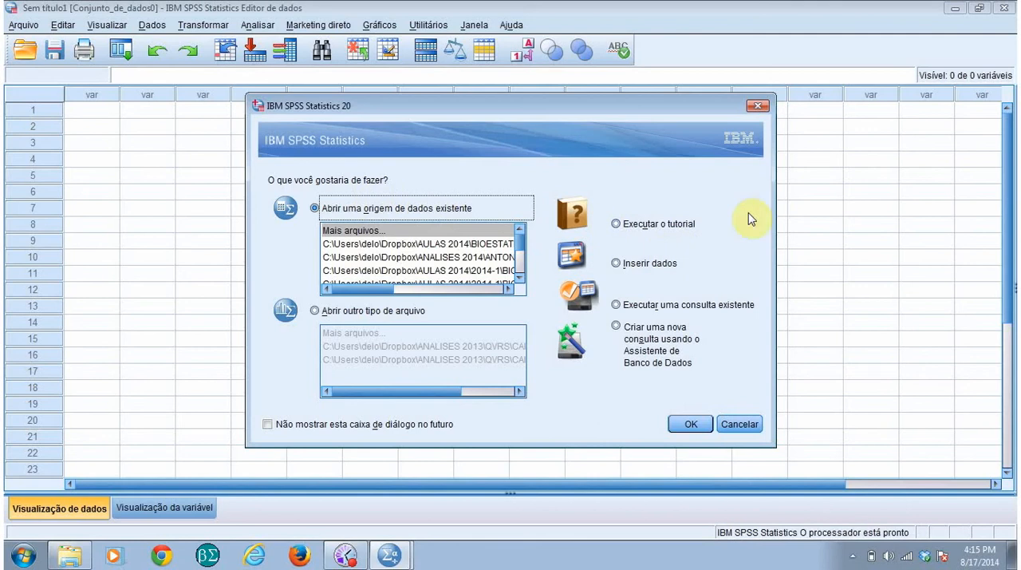
{"action": "left_click", "coordinate": [758, 107]}
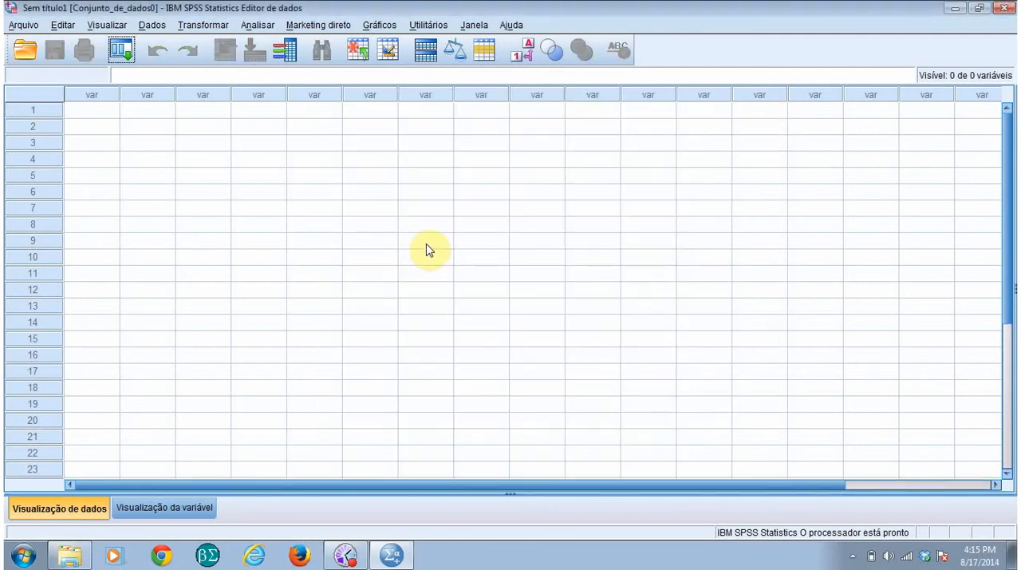
Step: Try to start a Frequencies analysis from the descriptive statistics while no data file is loaded
{"action": "left_click", "coordinate": [256, 26]}
{"action": "mouse_move", "coordinate": [354, 171]}
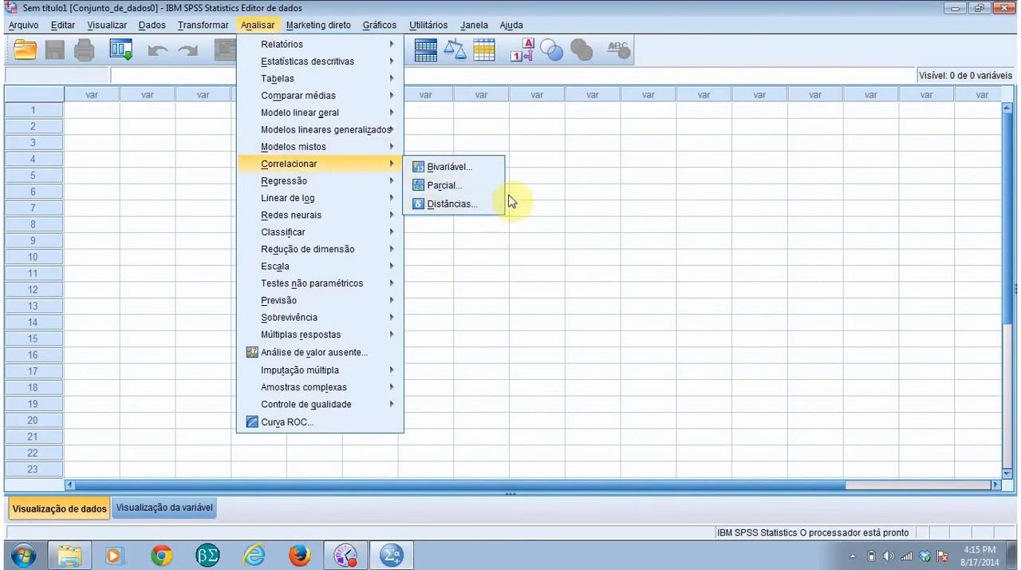
{"action": "mouse_move", "coordinate": [318, 25]}
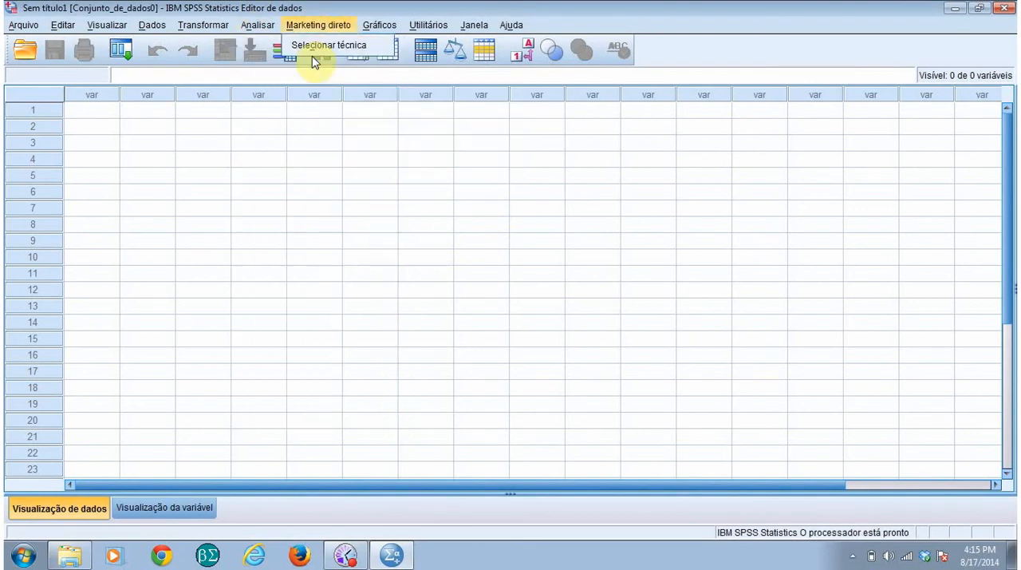
{"action": "mouse_move", "coordinate": [256, 29]}
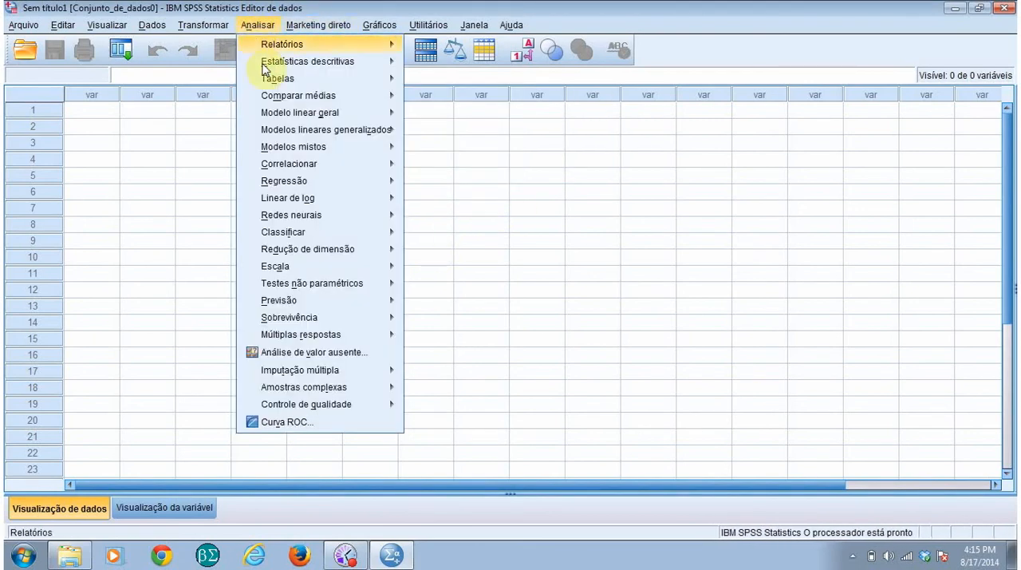
{"action": "mouse_move", "coordinate": [281, 68]}
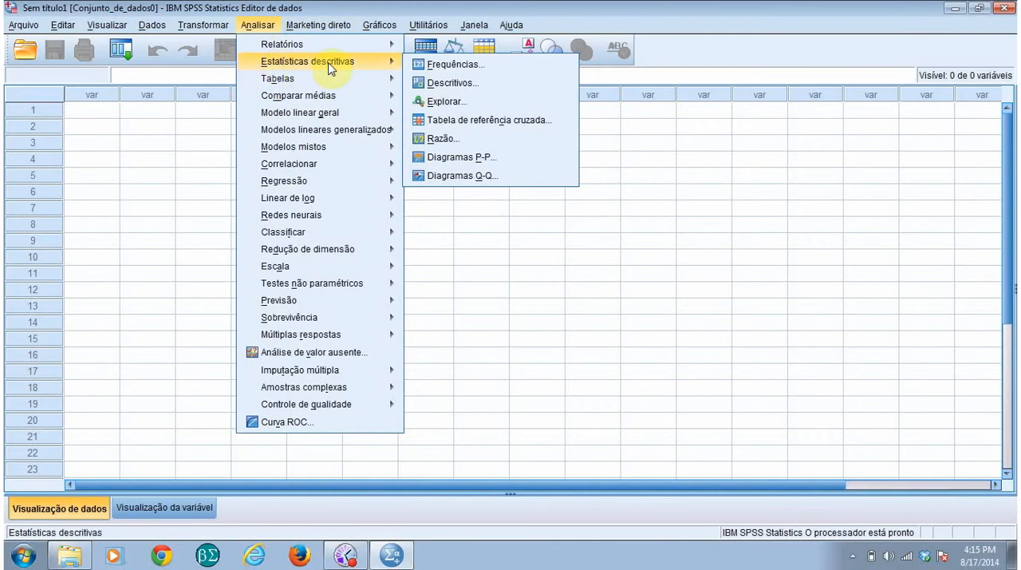
{"action": "left_click", "coordinate": [471, 66]}
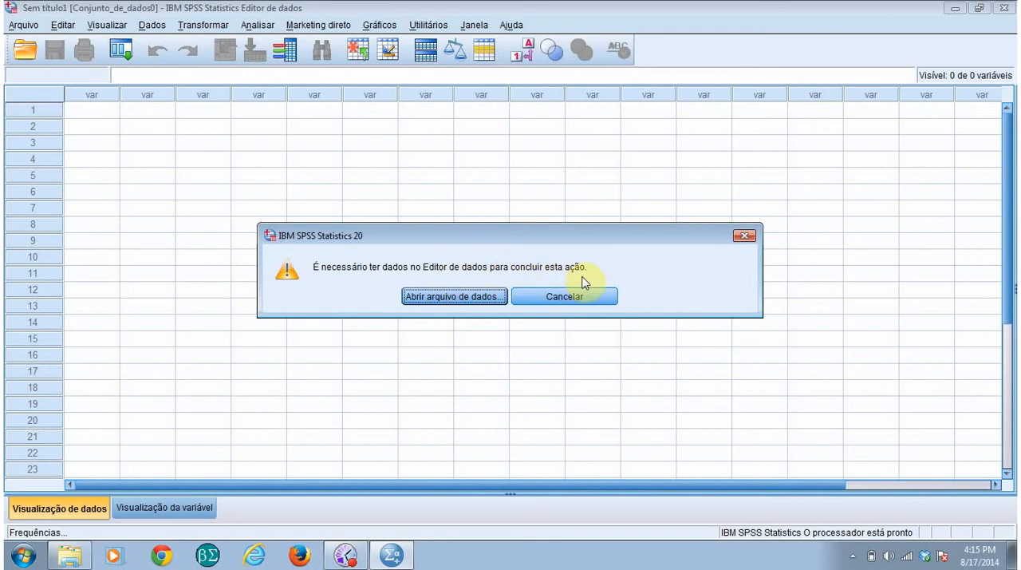
{"action": "left_click", "coordinate": [594, 302]}
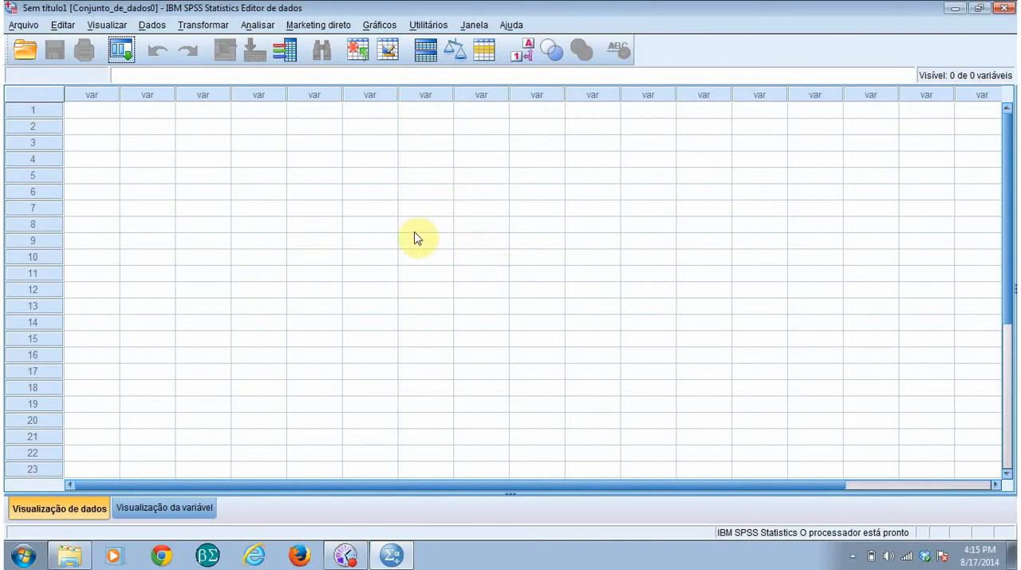
{"action": "left_click", "coordinate": [25, 27]}
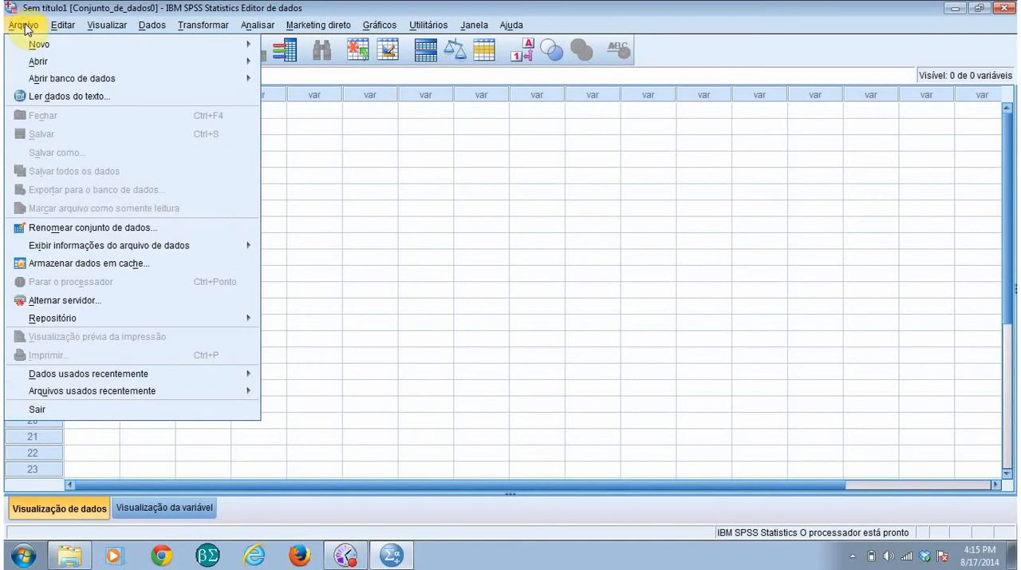
{"action": "mouse_move", "coordinate": [37, 62]}
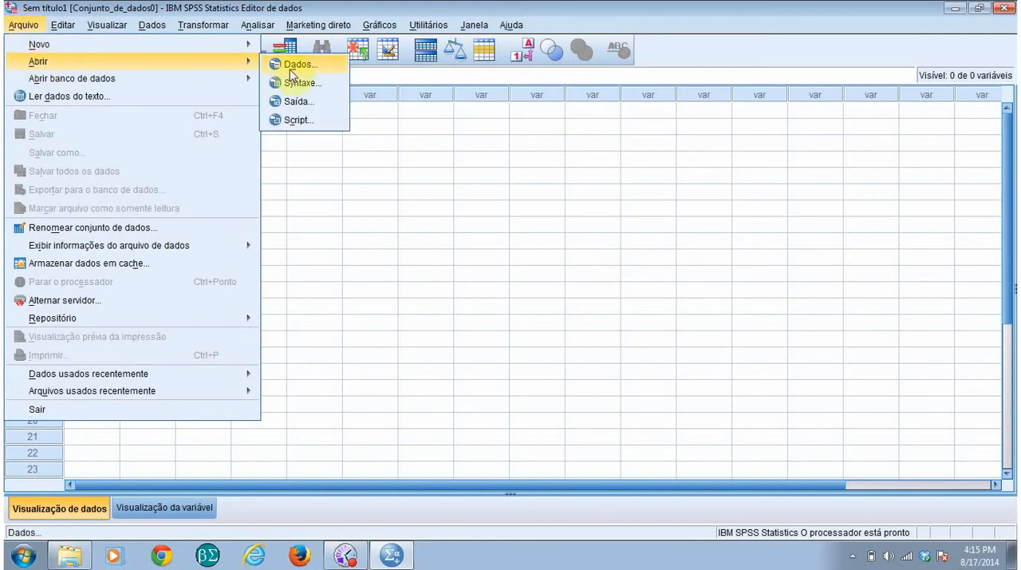
{"action": "left_click", "coordinate": [646, 273]}
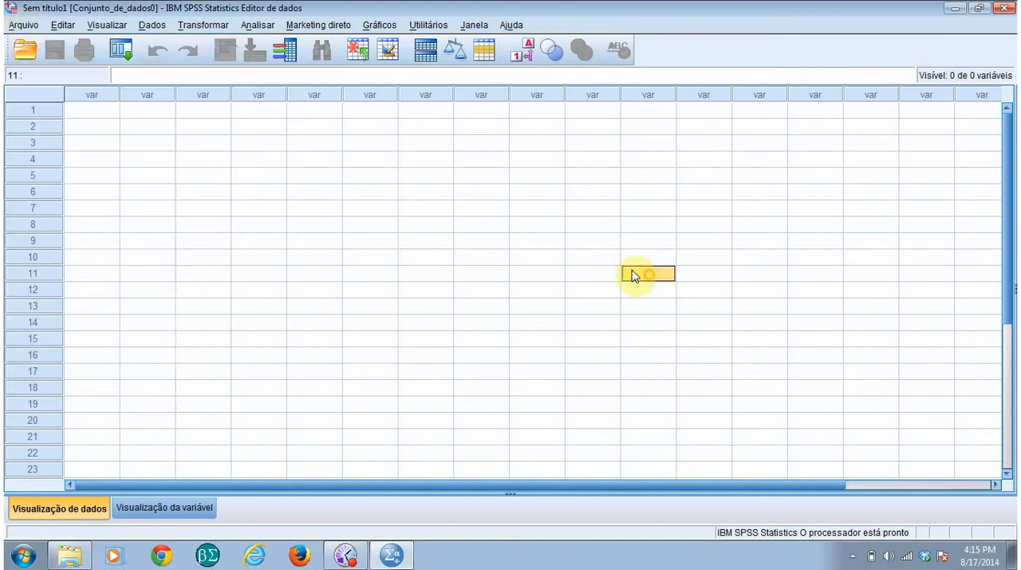
Step: Open the data file survey5ED.sav from the BIOESTATISTICA PG MEDICINA folder under Dropbox, AULAS 2014
{"action": "left_click", "coordinate": [28, 54]}
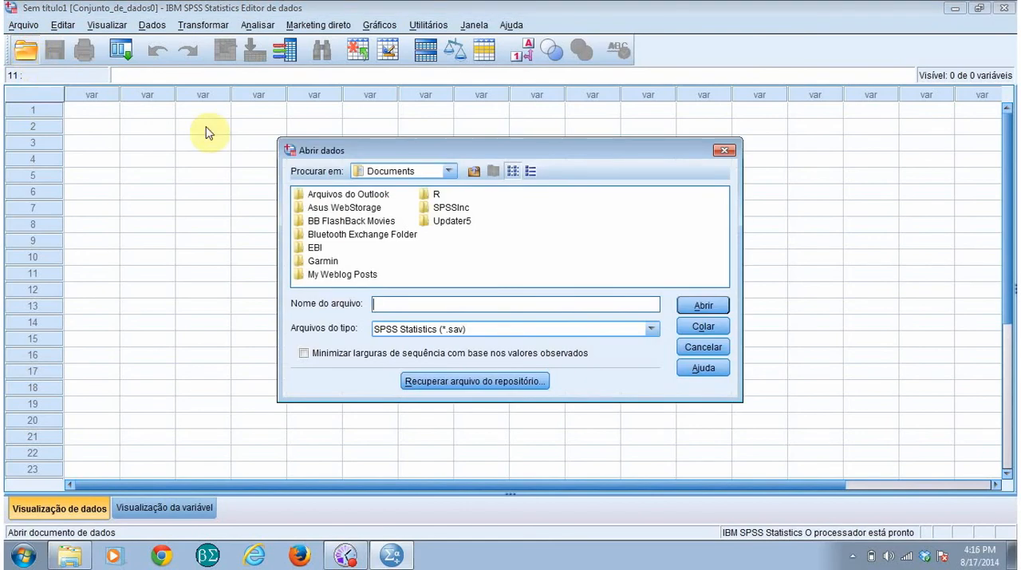
{"action": "left_click", "coordinate": [449, 172]}
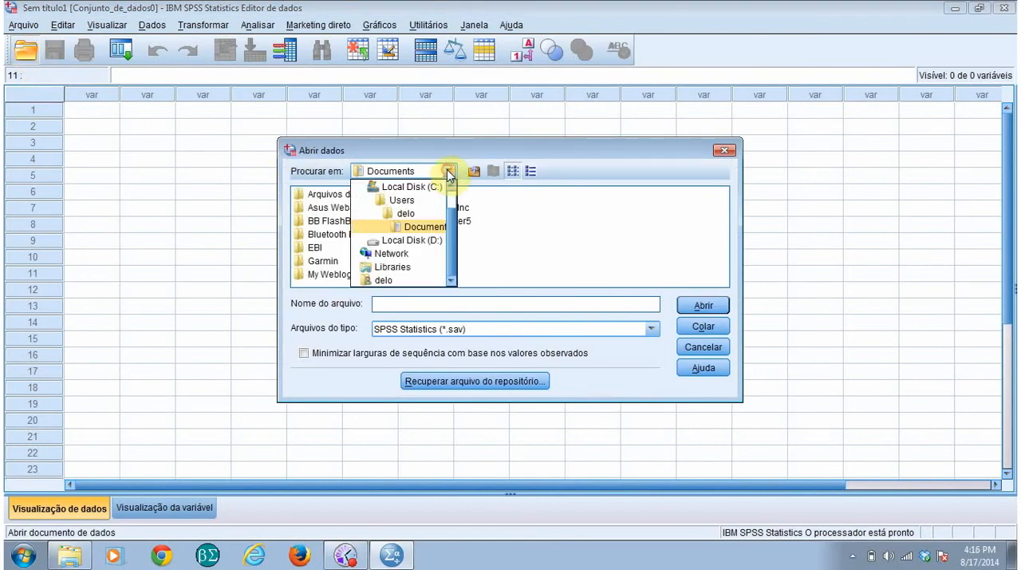
{"action": "left_click", "coordinate": [406, 217]}
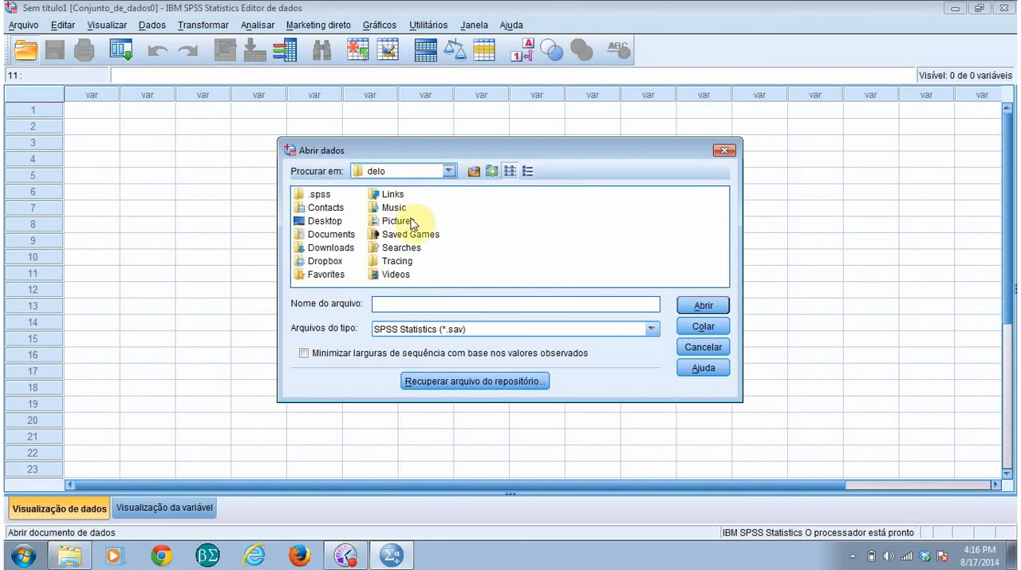
{"action": "double_click", "coordinate": [326, 262]}
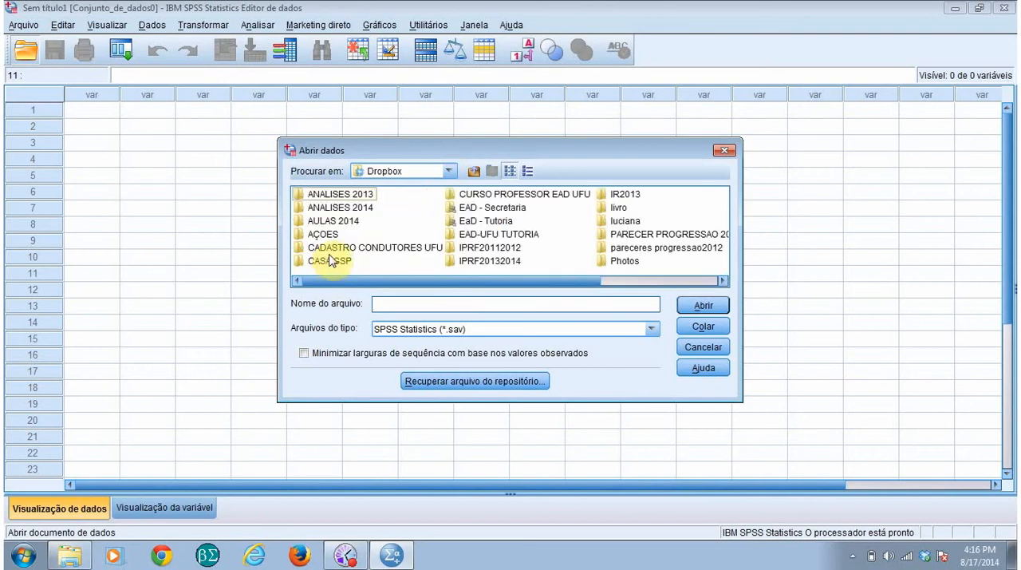
{"action": "left_click", "coordinate": [326, 223]}
{"action": "double_click", "coordinate": [326, 221]}
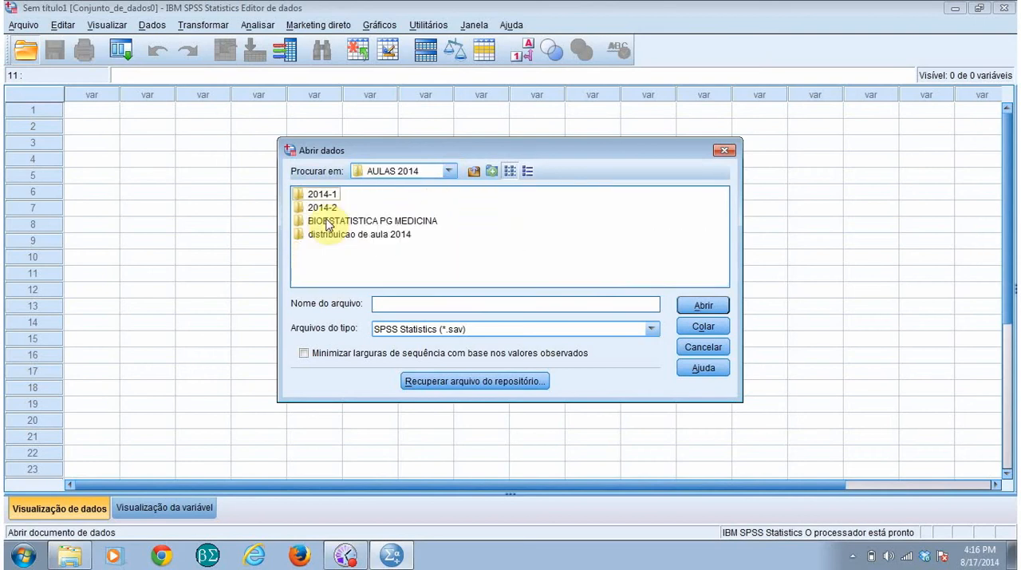
{"action": "double_click", "coordinate": [339, 221]}
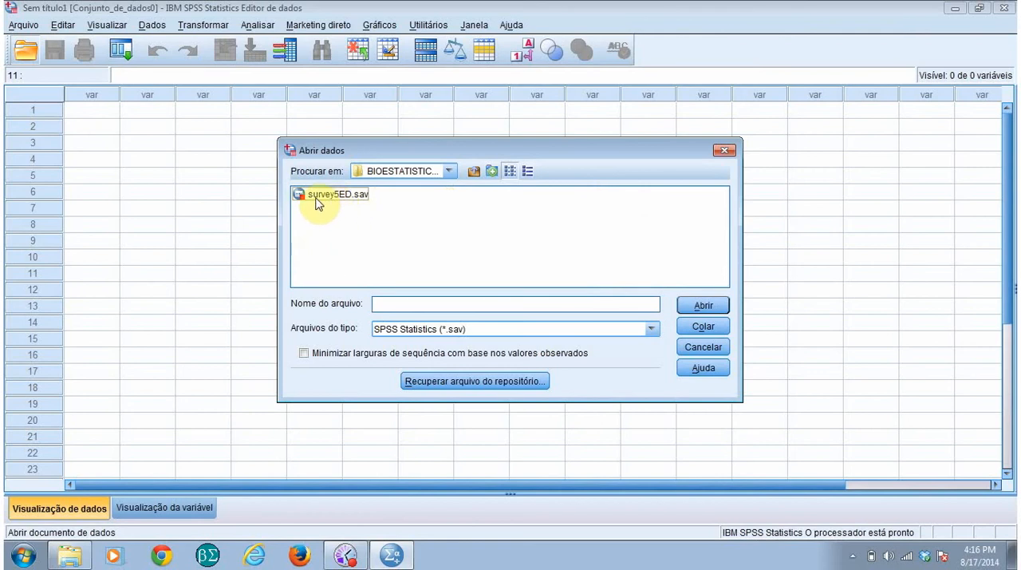
{"action": "left_click", "coordinate": [353, 207]}
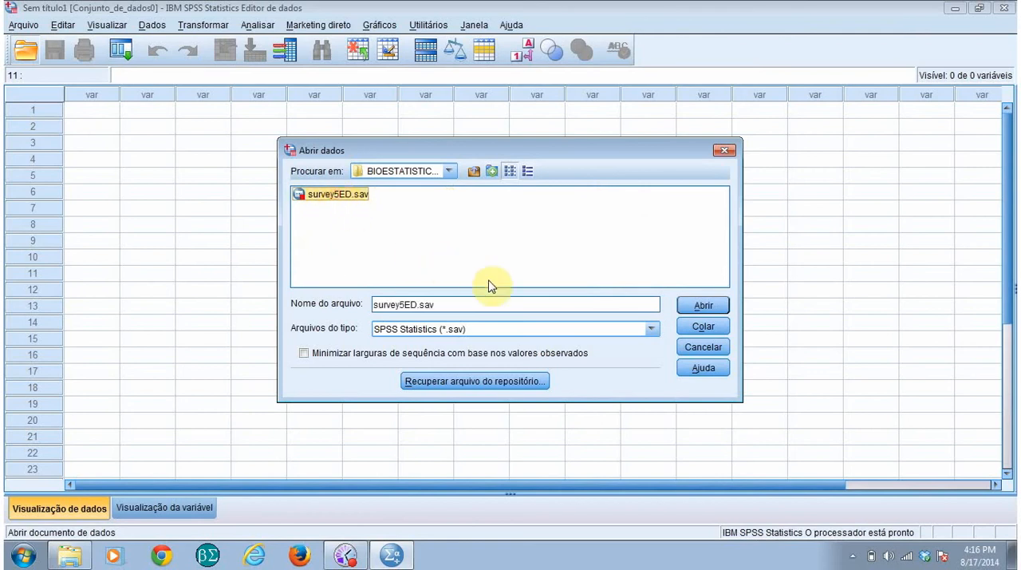
{"action": "left_click", "coordinate": [703, 308]}
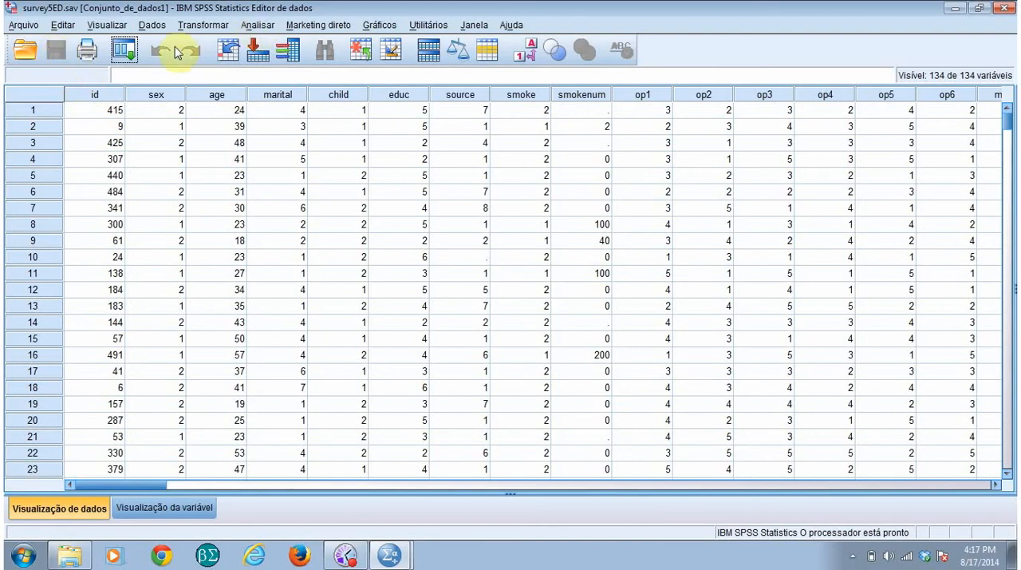
Step: Run a Frequencies analysis on the variable sex with the frequency table displayed
{"action": "left_click", "coordinate": [260, 25]}
{"action": "mouse_move", "coordinate": [277, 67]}
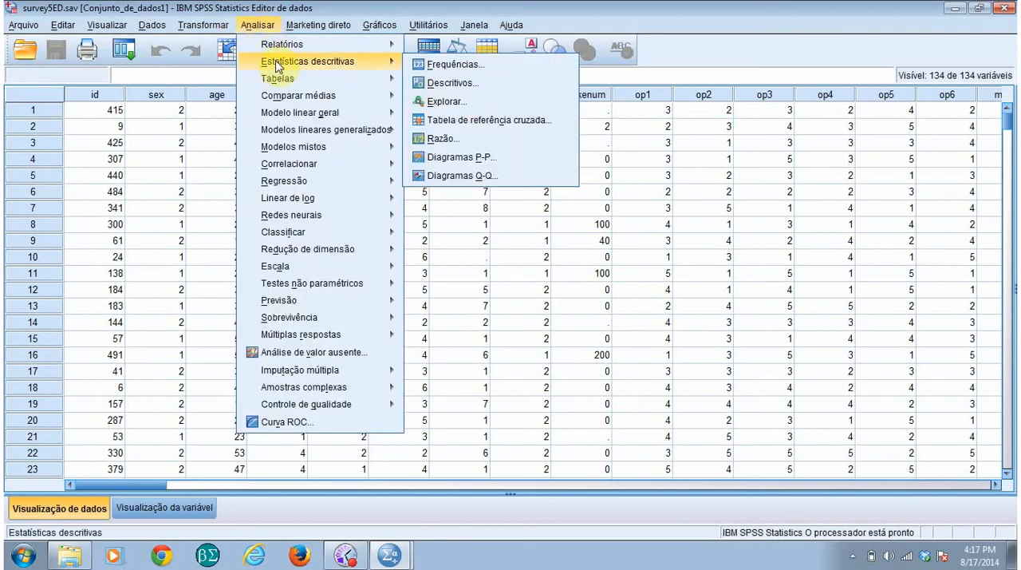
{"action": "left_click", "coordinate": [444, 67]}
{"action": "left_click", "coordinate": [381, 225]}
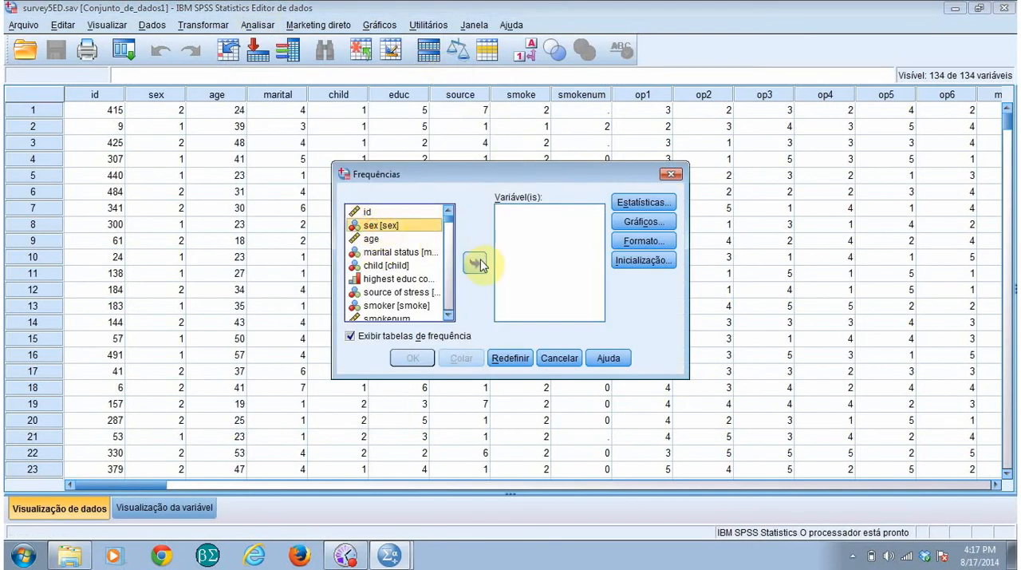
{"action": "left_click", "coordinate": [477, 264]}
{"action": "left_click", "coordinate": [415, 359]}
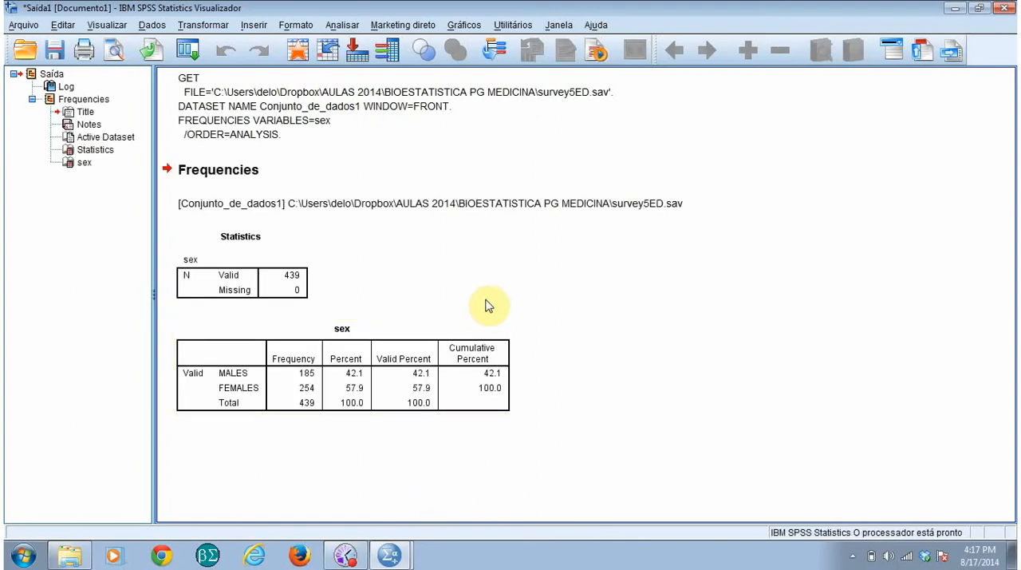
Step: Switch between the output viewer and the survey5ED.sav data editor, ending in the data editor
{"action": "left_click", "coordinate": [346, 527]}
{"action": "left_click", "coordinate": [400, 553]}
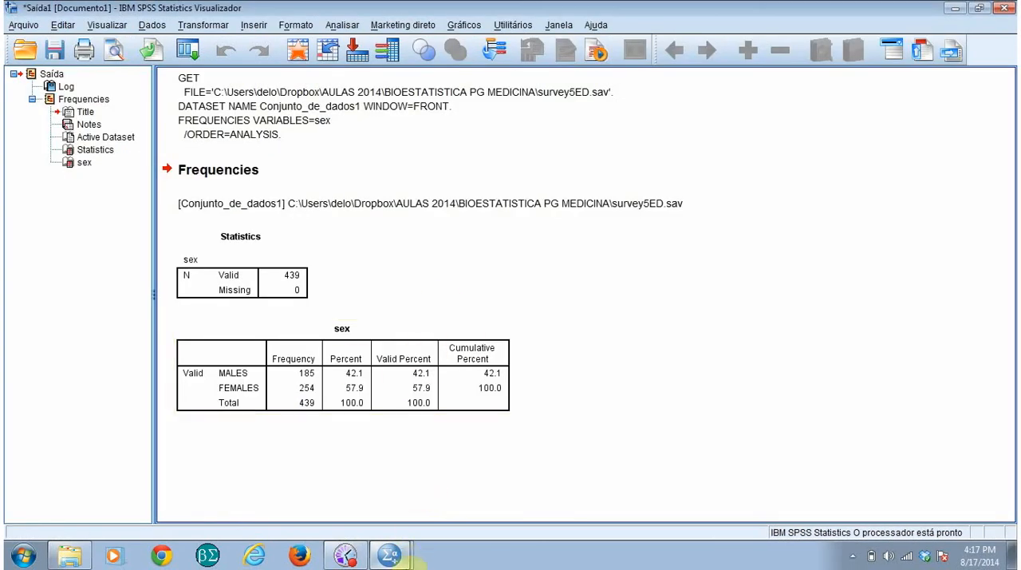
{"action": "left_click", "coordinate": [396, 557]}
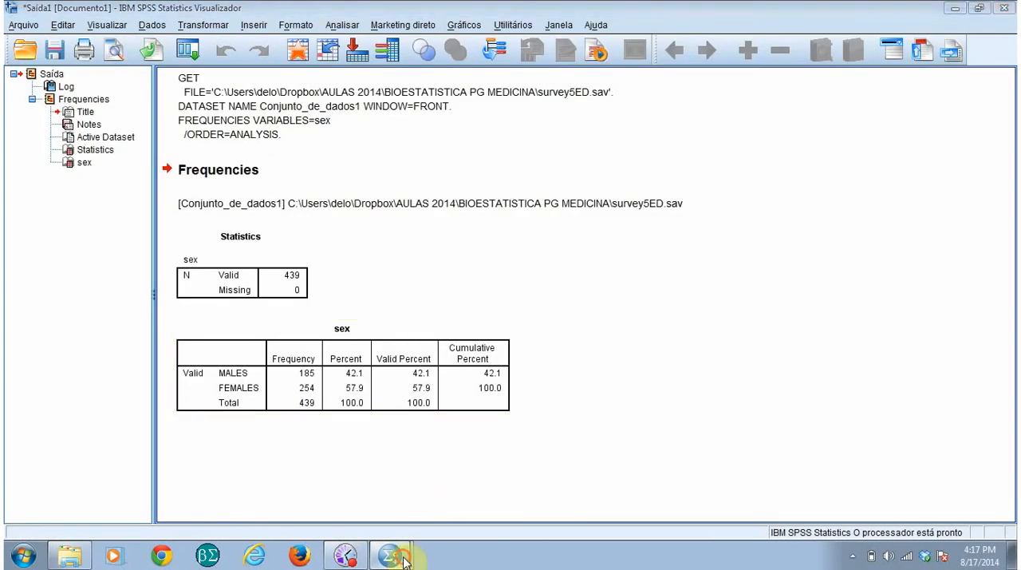
{"action": "left_click", "coordinate": [377, 524]}
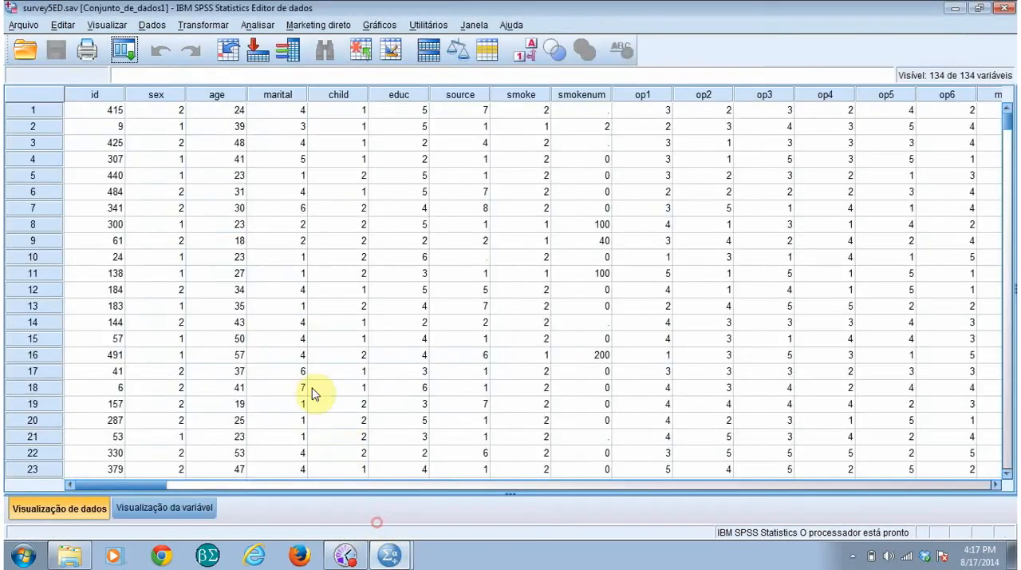
Step: Enter 0 as the value of the source variable in case 10
{"action": "left_click", "coordinate": [27, 29]}
{"action": "left_click", "coordinate": [415, 289]}
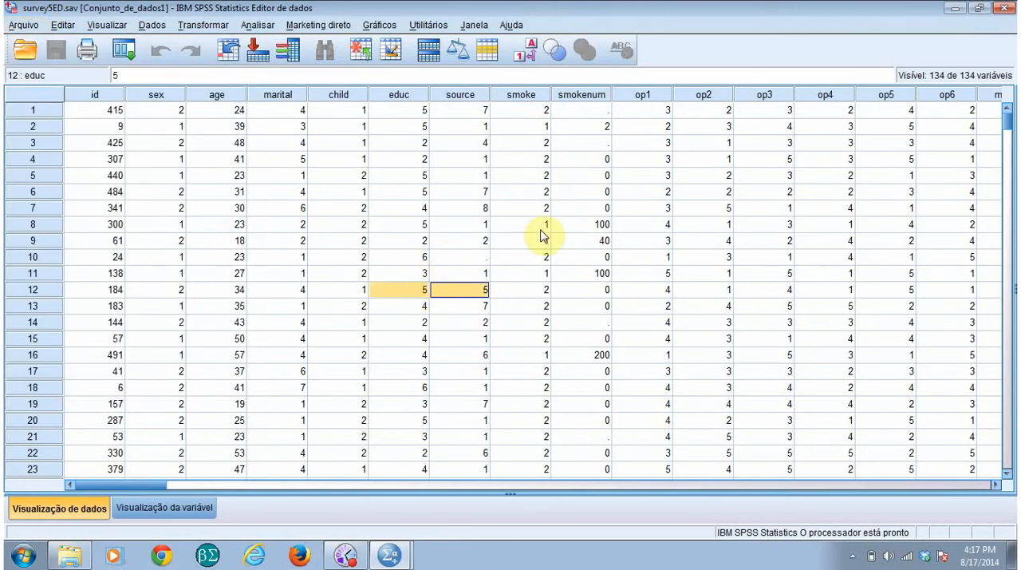
{"action": "left_click", "coordinate": [461, 257]}
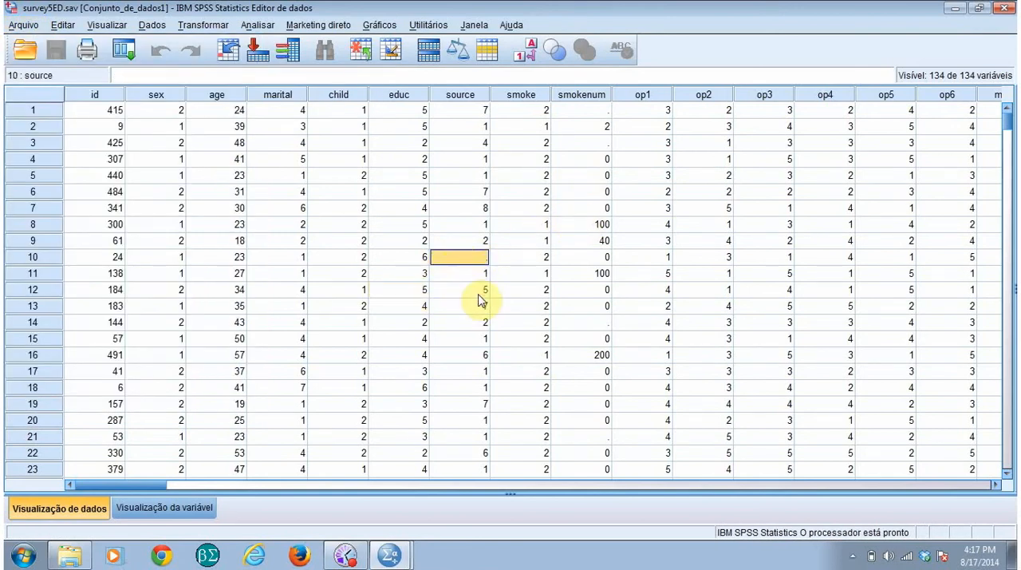
{"action": "type", "text": "0"}
{"action": "left_click", "coordinate": [485, 324]}
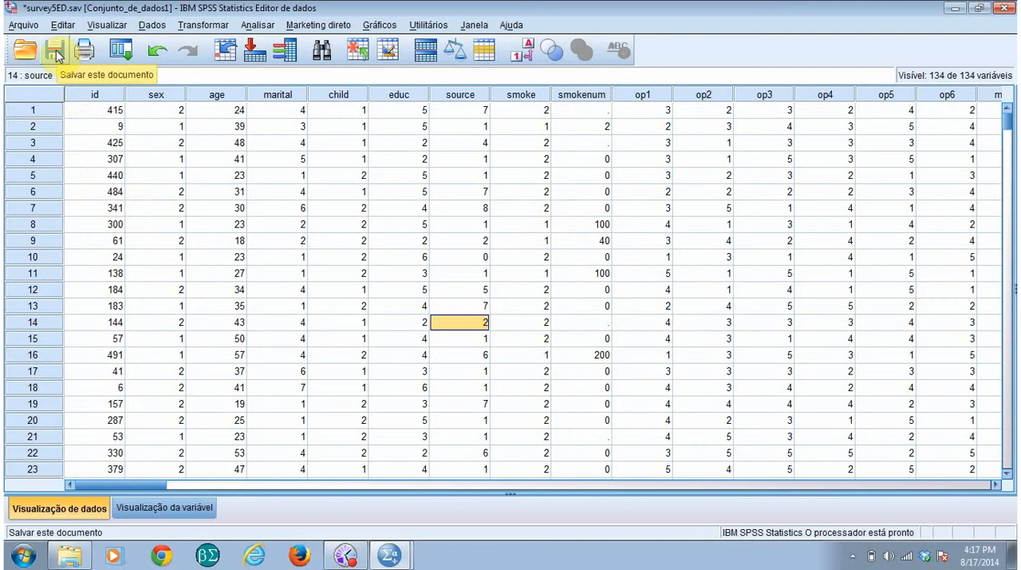
Step: Look at the Save As options for the survey5ED.sav dataset and leave without saving
{"action": "left_click", "coordinate": [23, 25]}
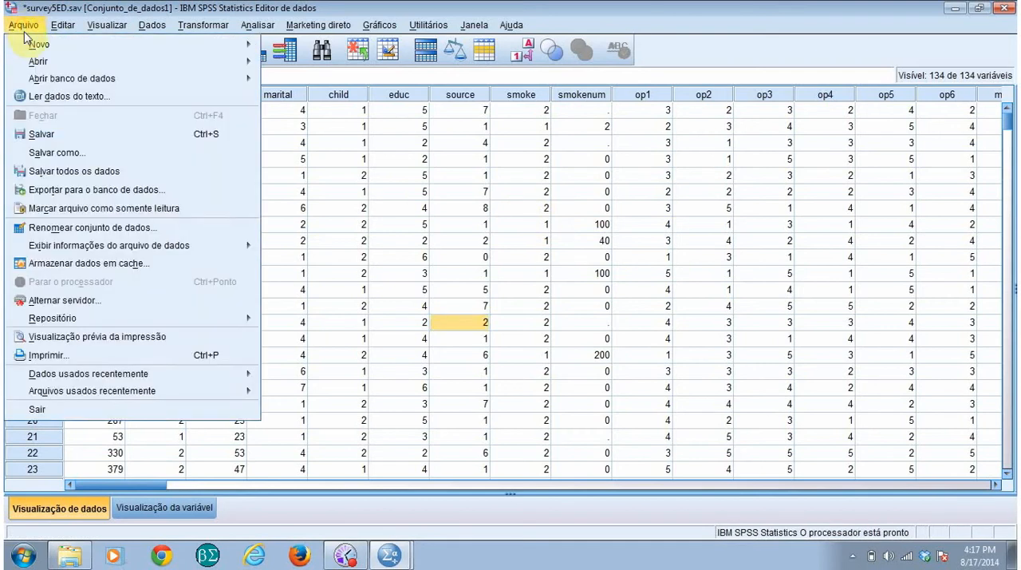
{"action": "left_click", "coordinate": [56, 154]}
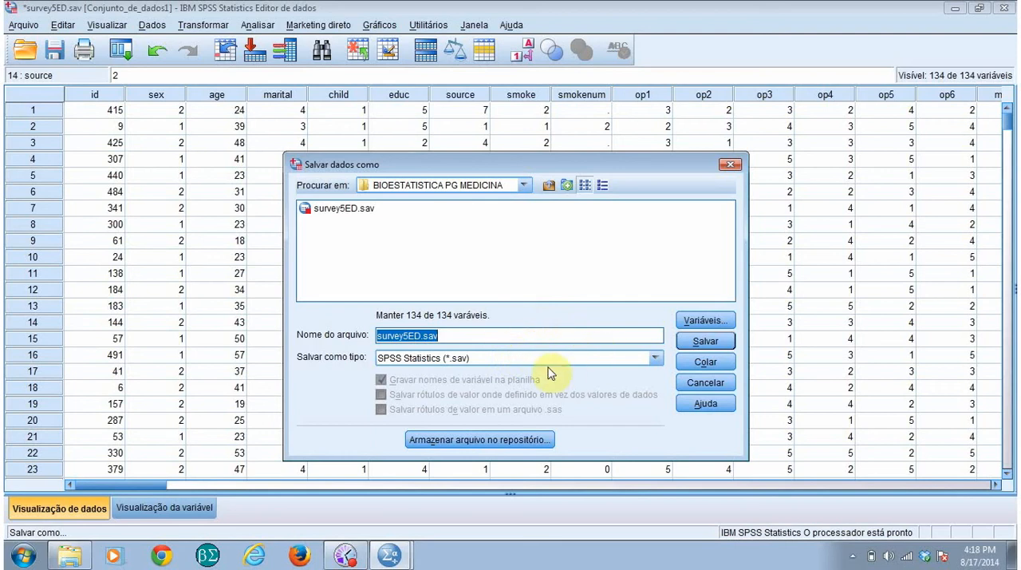
{"action": "left_click", "coordinate": [706, 383]}
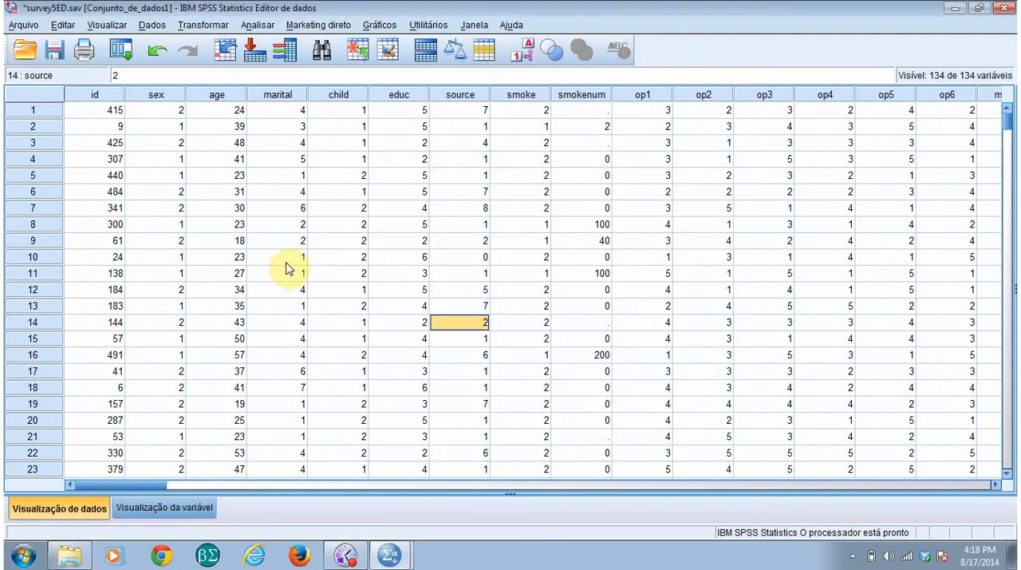
{"action": "left_click", "coordinate": [20, 27]}
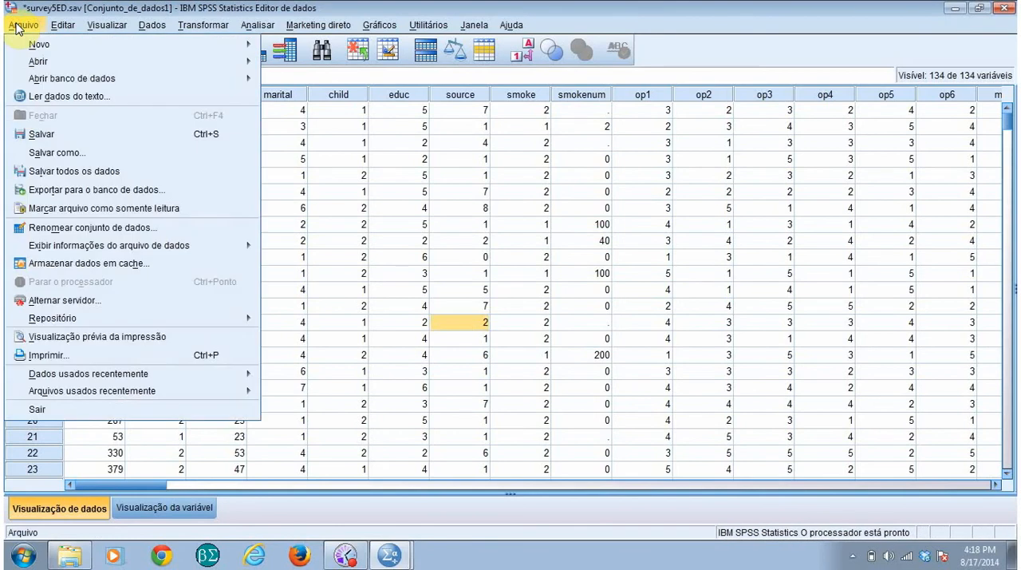
{"action": "mouse_move", "coordinate": [32, 62]}
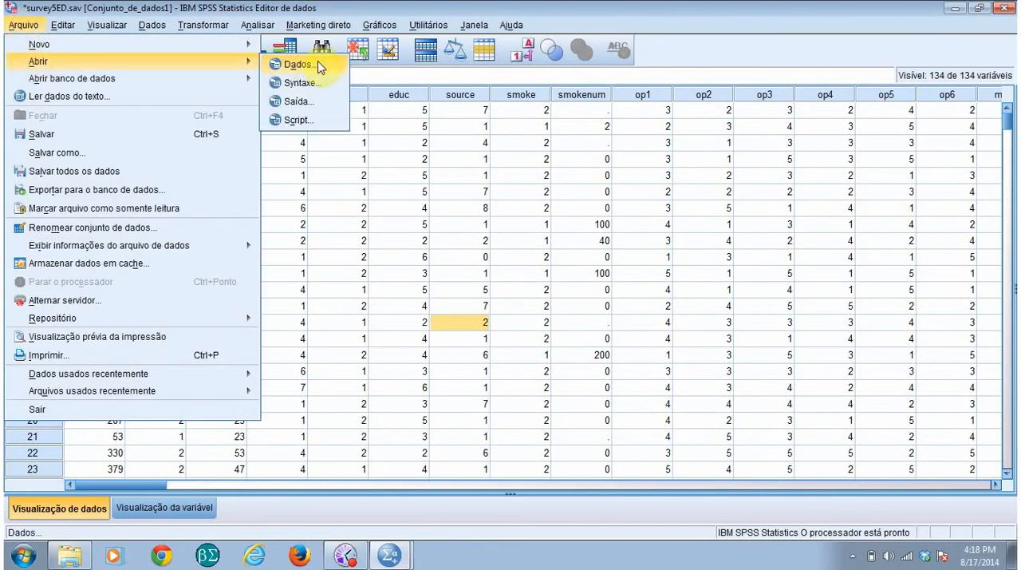
{"action": "left_click", "coordinate": [505, 210]}
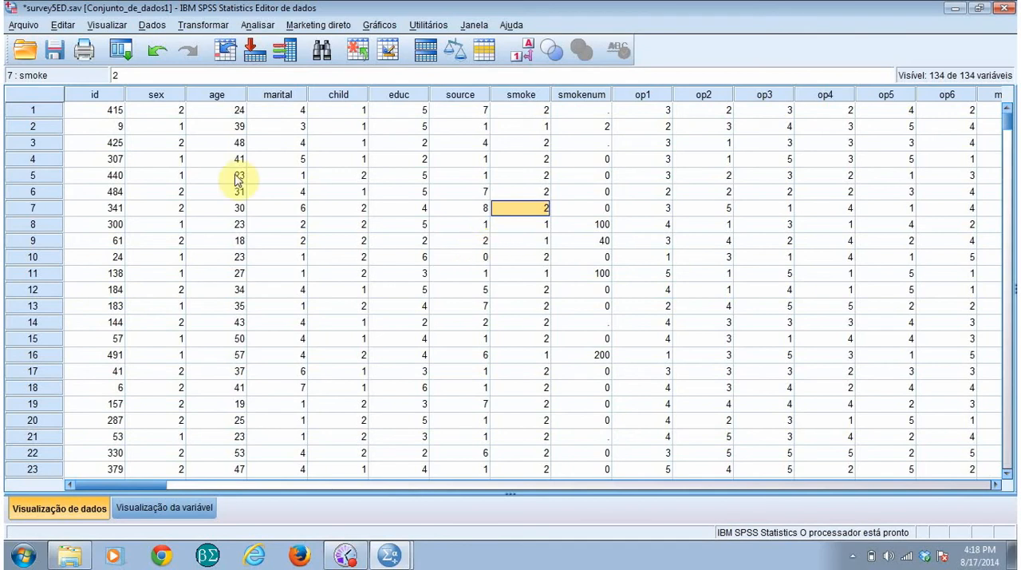
Step: Create a new blank dataset and close it again, returning to the survey5ED.sav data
{"action": "left_click", "coordinate": [22, 29]}
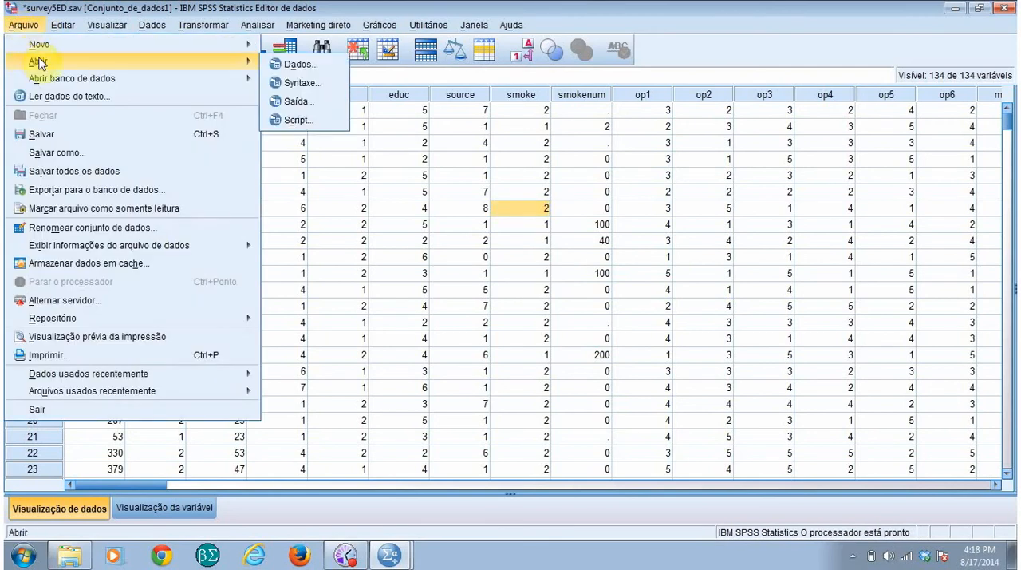
{"action": "mouse_move", "coordinate": [128, 44]}
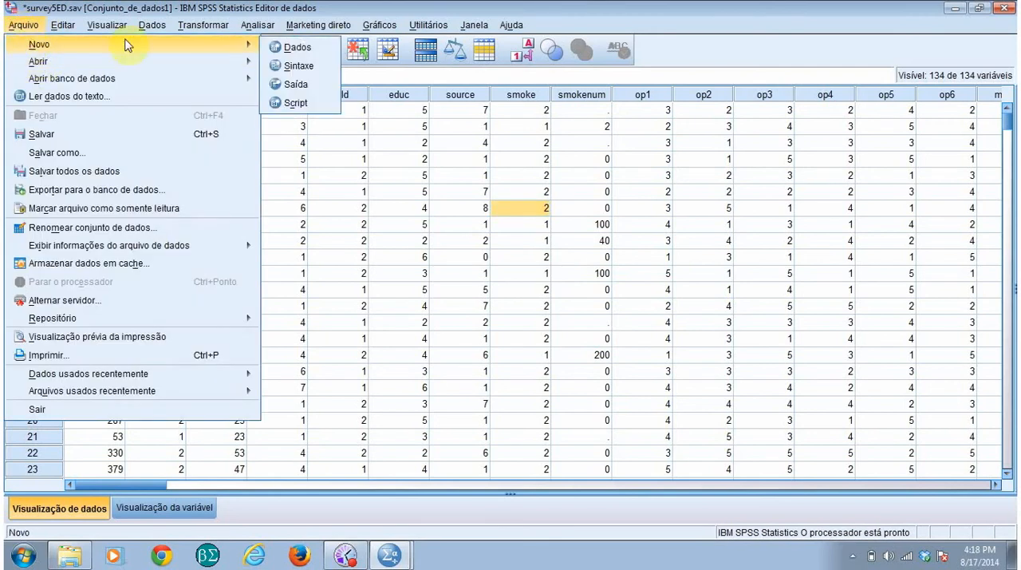
{"action": "left_click", "coordinate": [305, 50]}
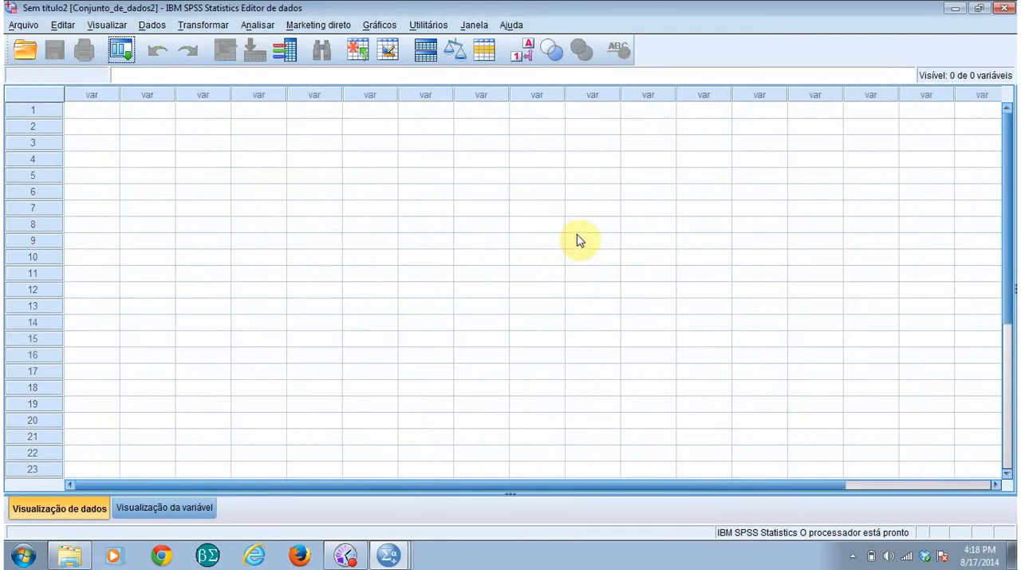
{"action": "left_click", "coordinate": [1004, 10]}
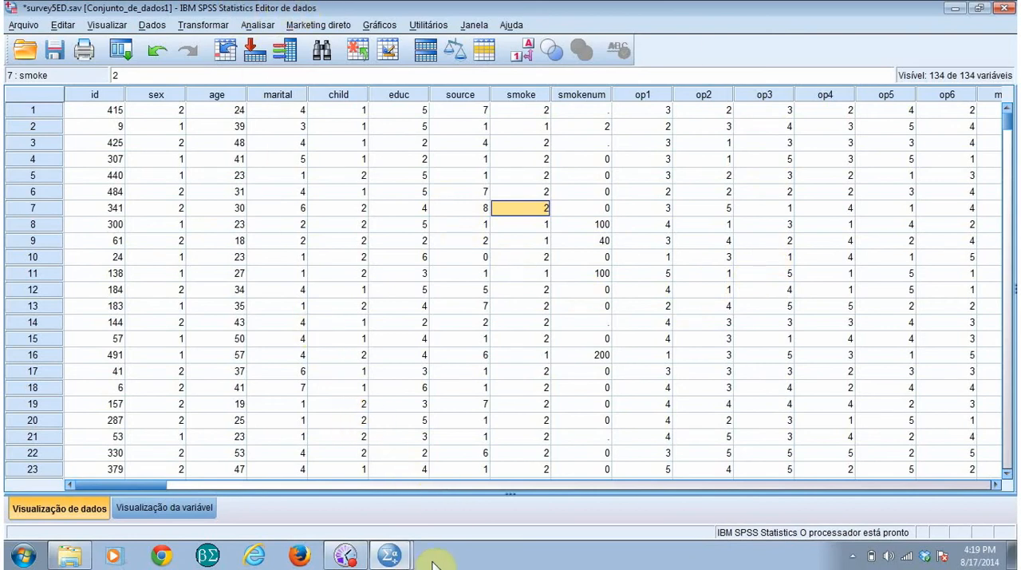
Step: Switch between the data editor and the output viewer, ending in the viewer with the Frequencies block selected in the outline
{"action": "left_click", "coordinate": [394, 556]}
{"action": "left_click", "coordinate": [430, 498]}
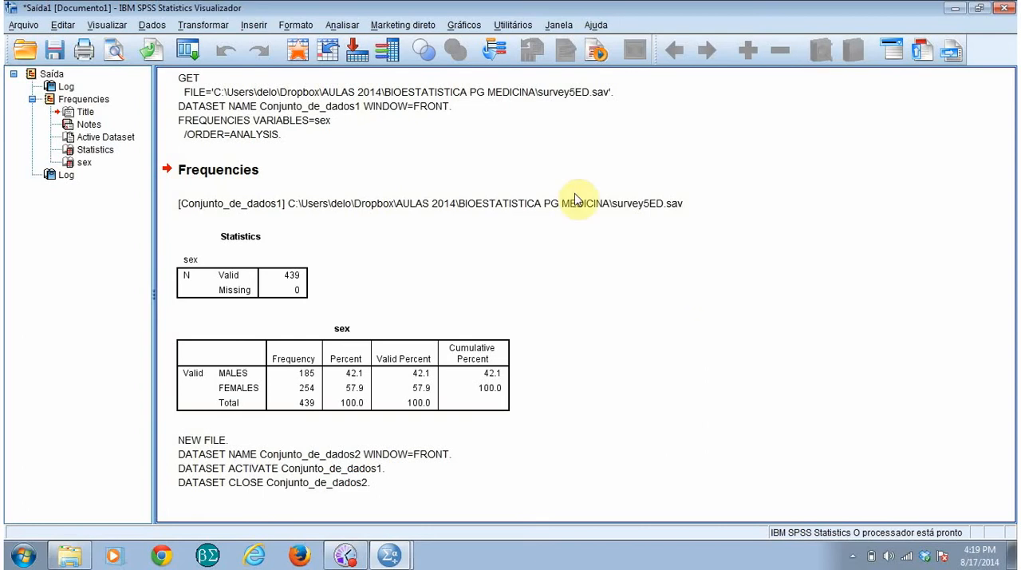
{"action": "left_click", "coordinate": [396, 552]}
{"action": "left_click", "coordinate": [413, 523]}
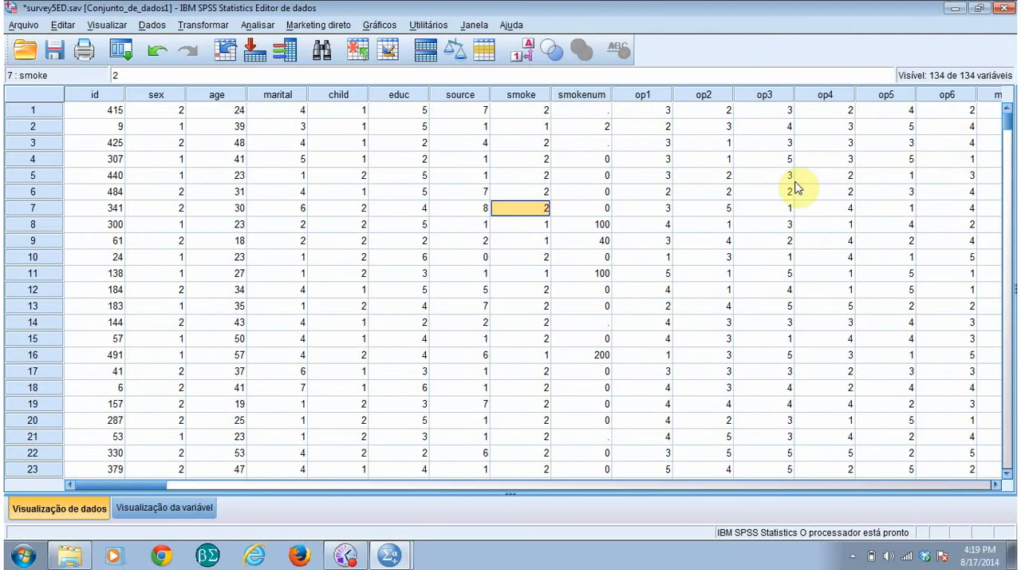
{"action": "left_click", "coordinate": [271, 209]}
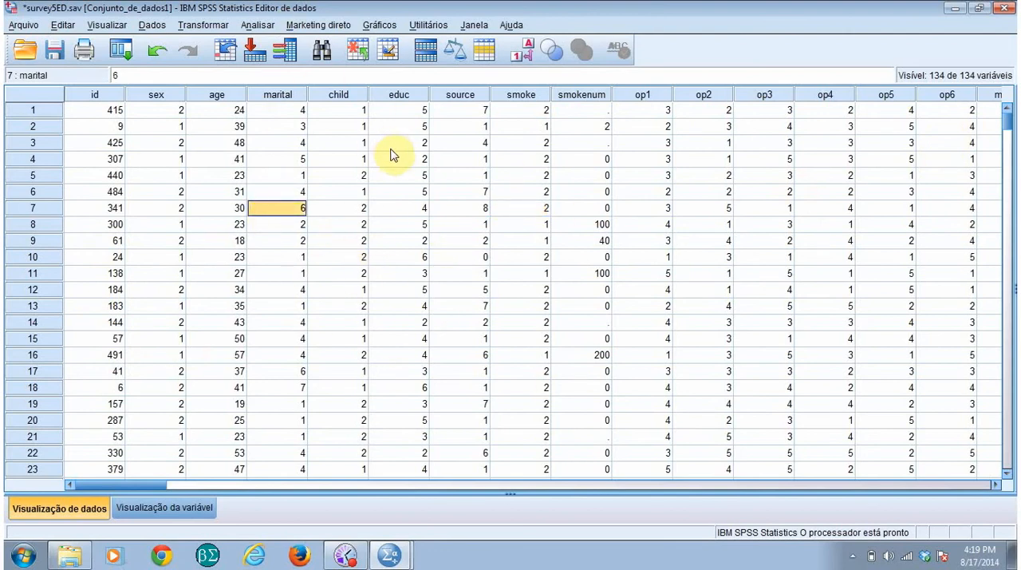
{"action": "left_click", "coordinate": [413, 499]}
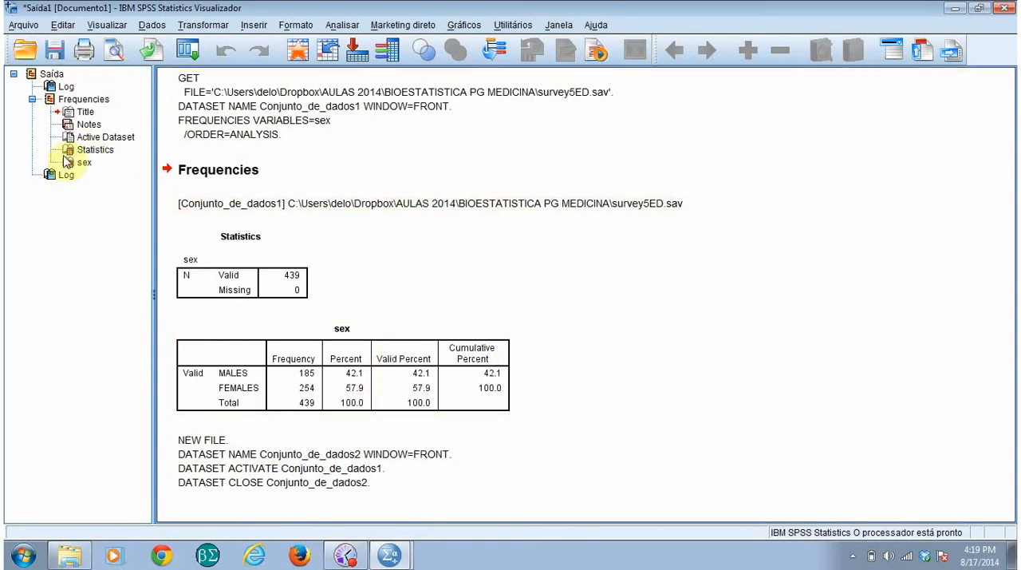
{"action": "left_click", "coordinate": [83, 100]}
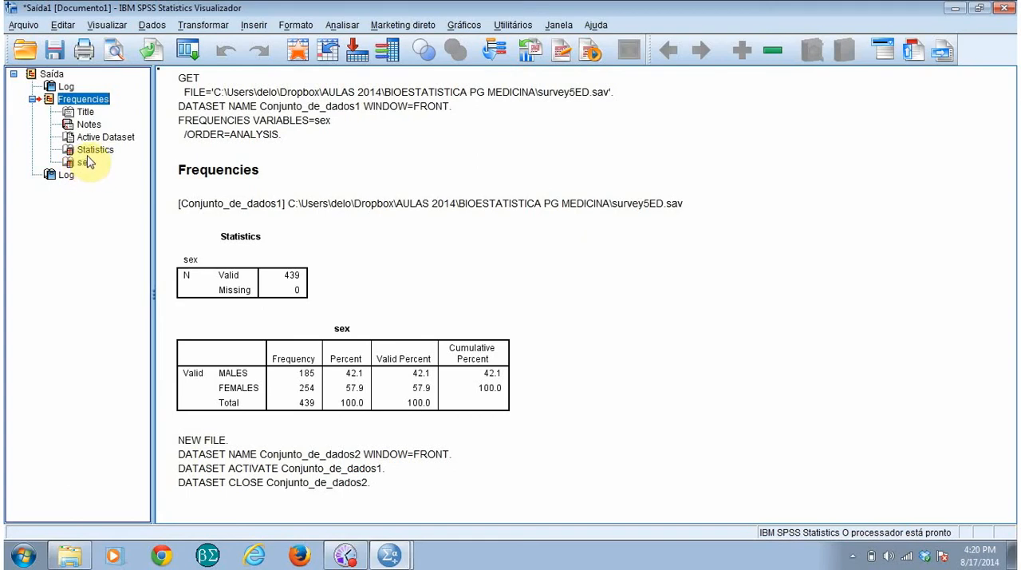
Step: Look at the Save As options for the output document and leave without saving
{"action": "left_click", "coordinate": [23, 25]}
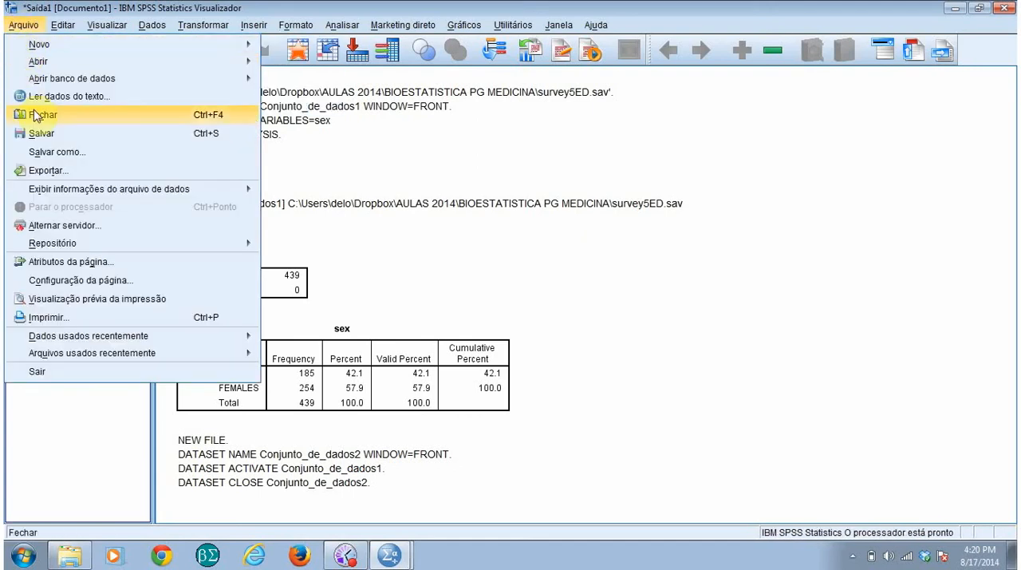
{"action": "left_click", "coordinate": [63, 157]}
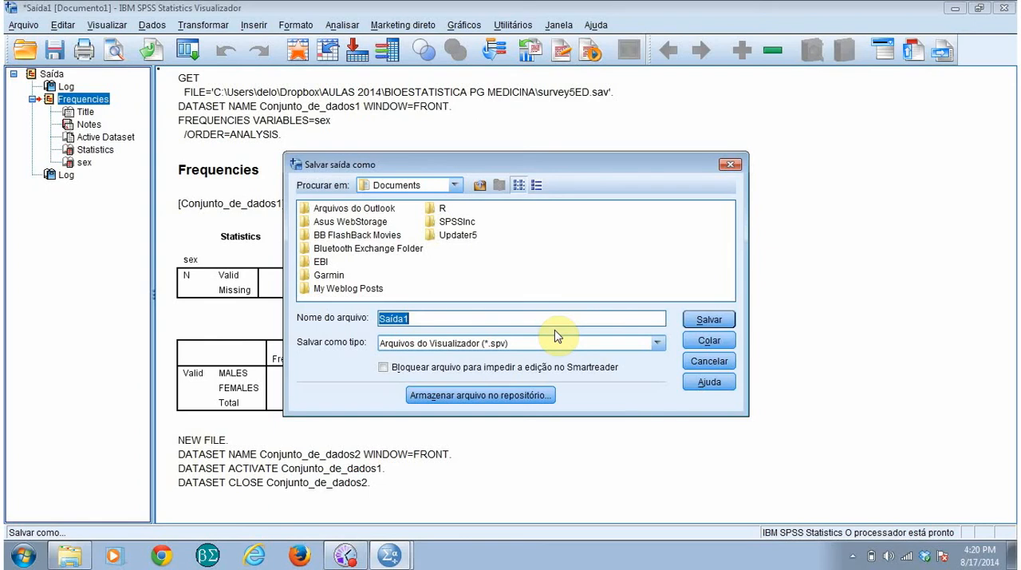
{"action": "left_click", "coordinate": [723, 363]}
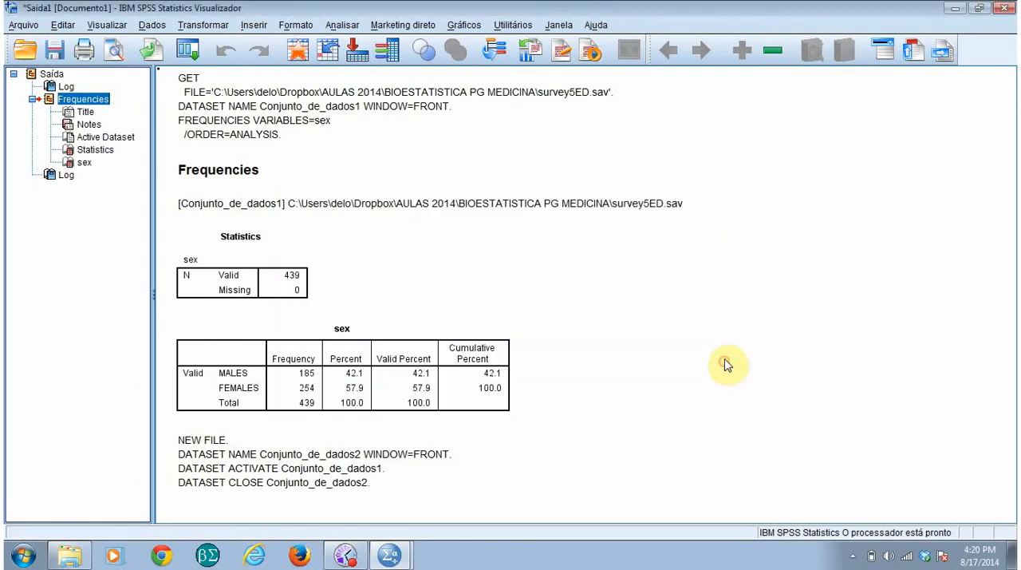
Step: Try the output export settings with Excel (*.xls) and Word/RTF (*.doc) as document type, browse for a destination, and cancel the export
{"action": "left_click", "coordinate": [24, 25]}
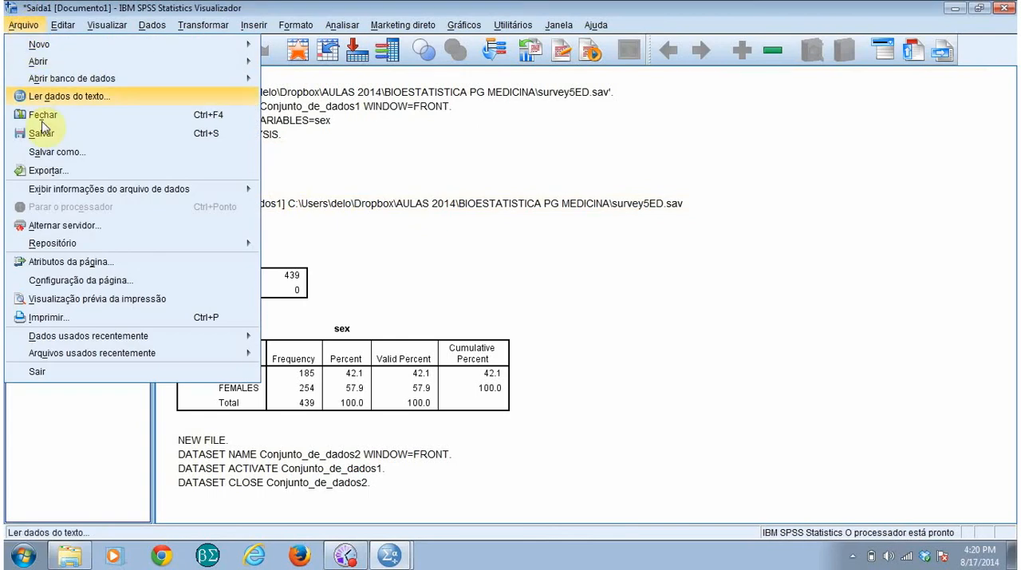
{"action": "left_click", "coordinate": [49, 172]}
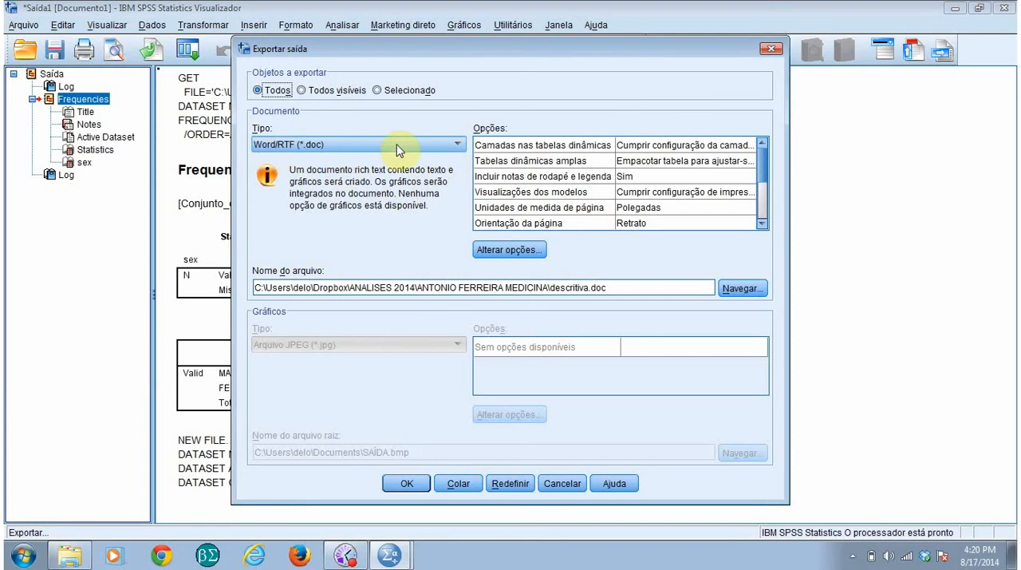
{"action": "left_click", "coordinate": [456, 144]}
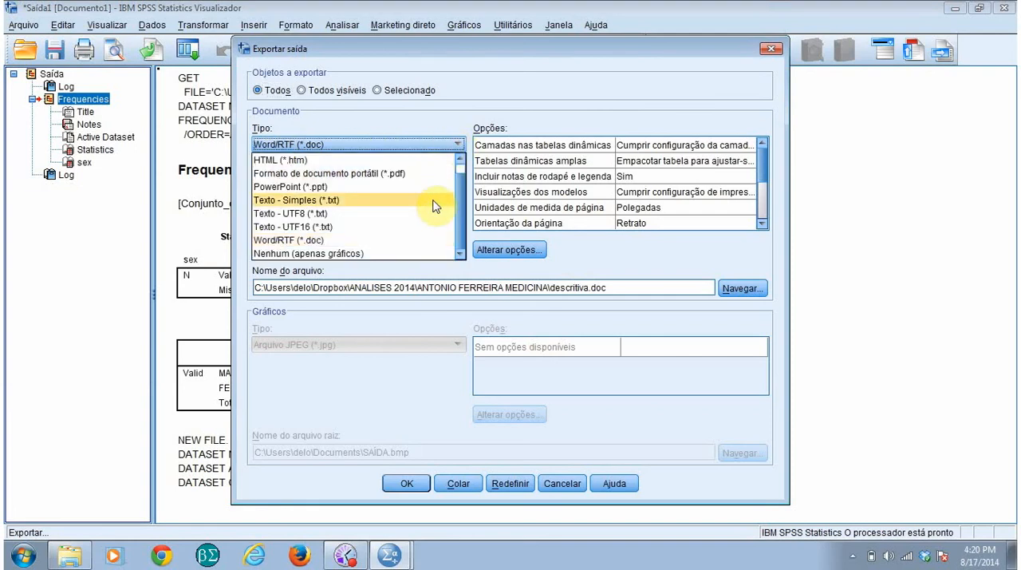
{"action": "scroll", "coordinate": [367, 216], "scroll_direction": "up", "scroll_amount": 1}
{"action": "left_click", "coordinate": [349, 163]}
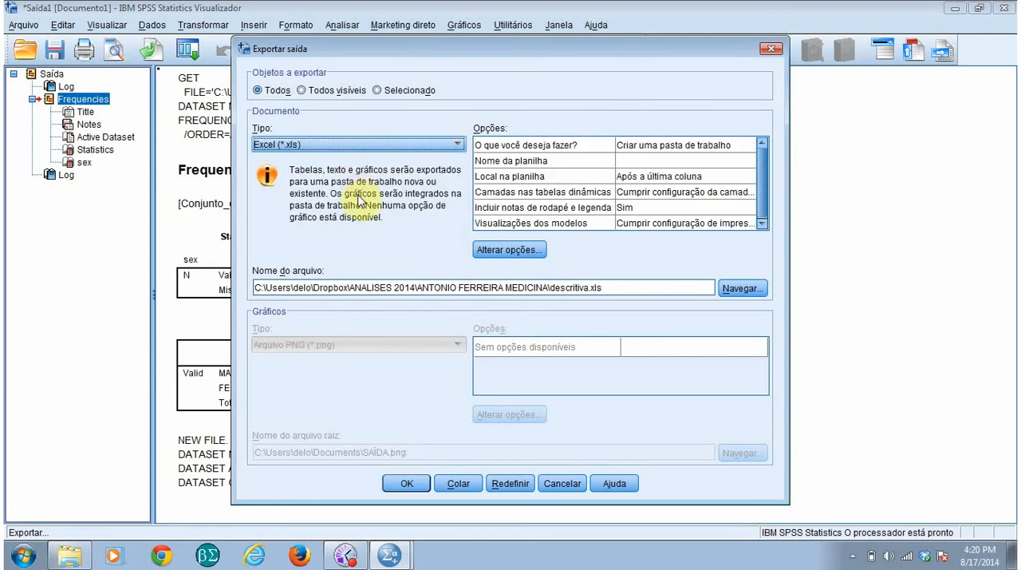
{"action": "left_click", "coordinate": [437, 144]}
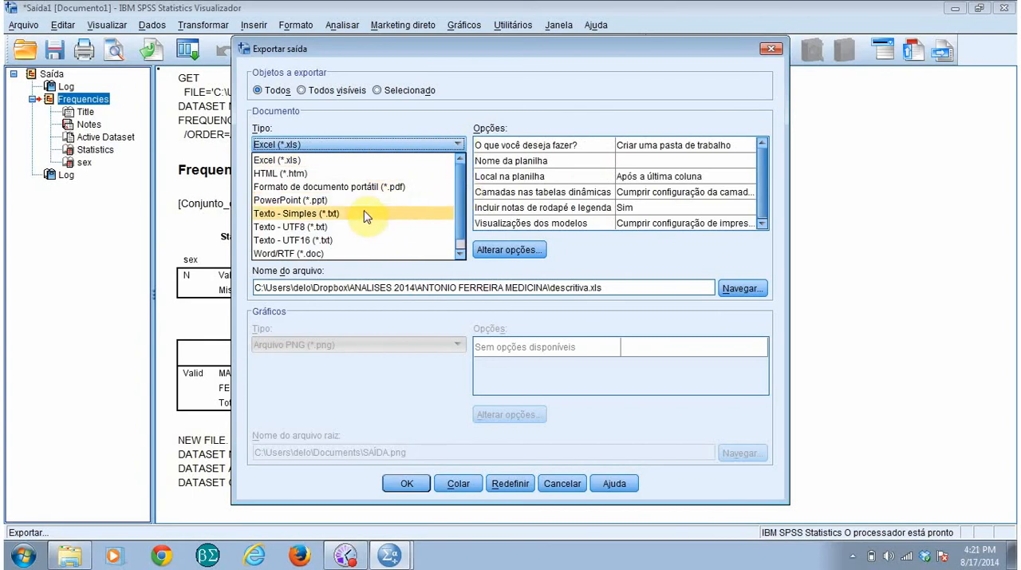
{"action": "left_click", "coordinate": [339, 253]}
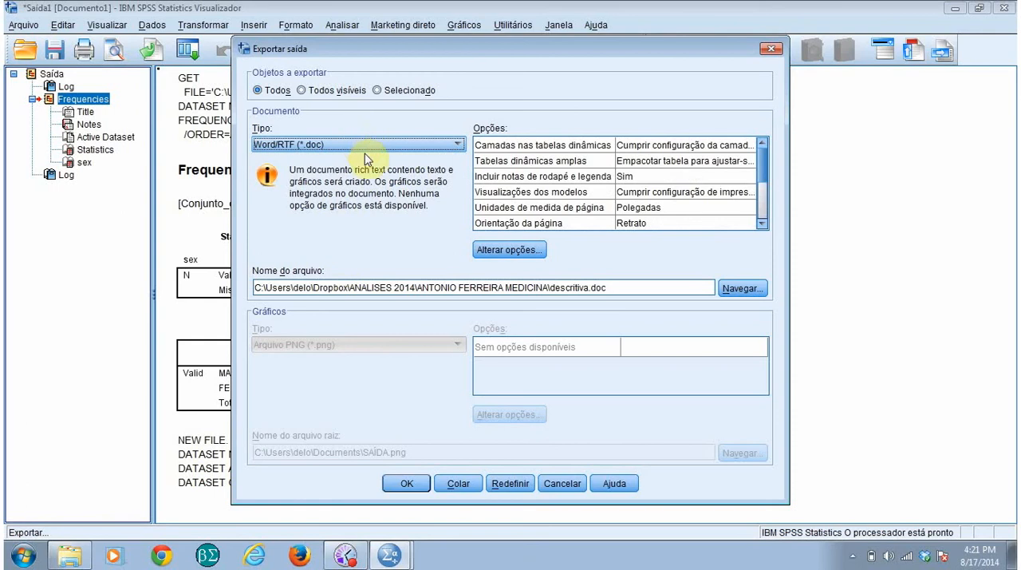
{"action": "left_click", "coordinate": [743, 289]}
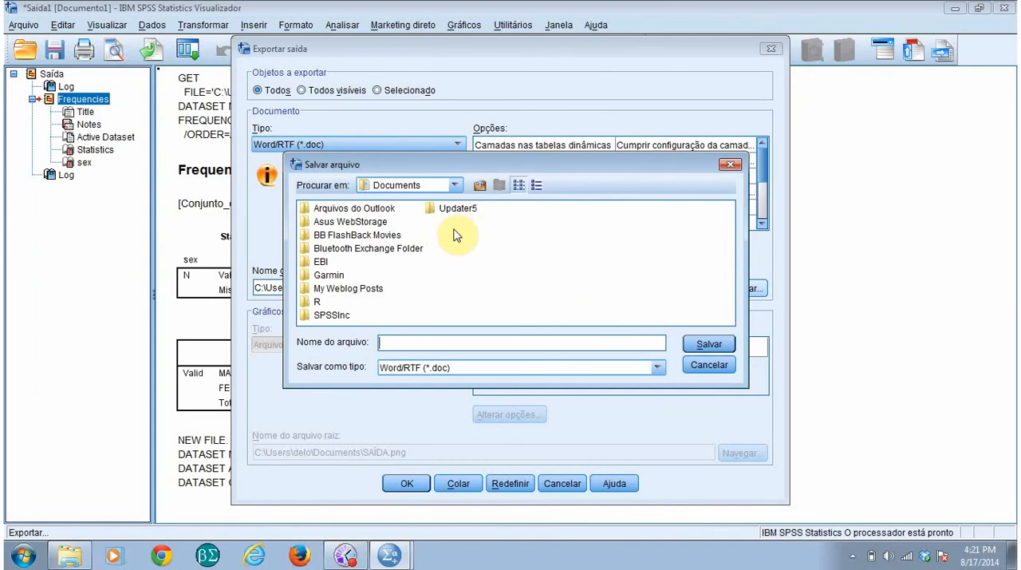
{"action": "left_click", "coordinate": [709, 365]}
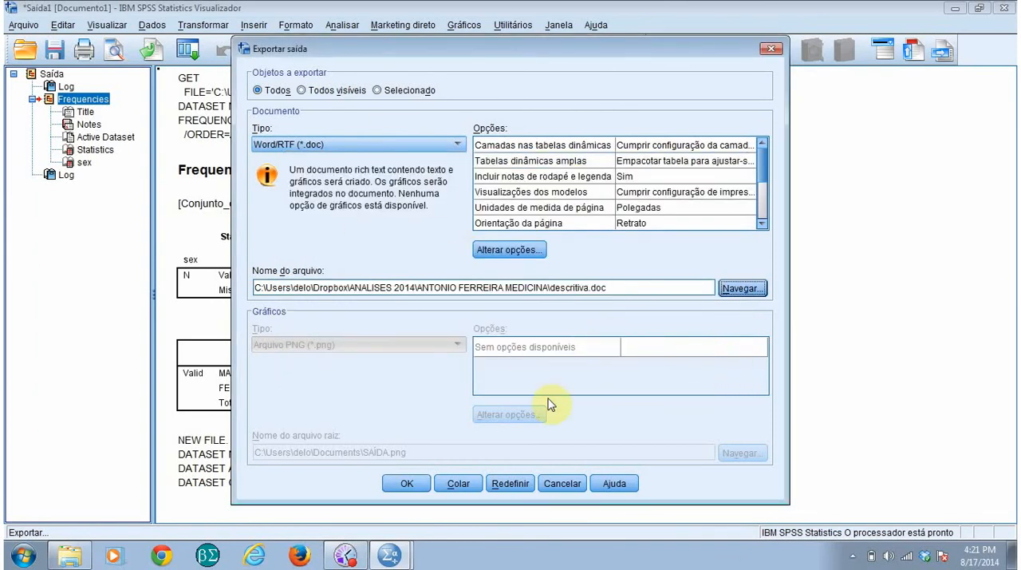
{"action": "left_click", "coordinate": [562, 483]}
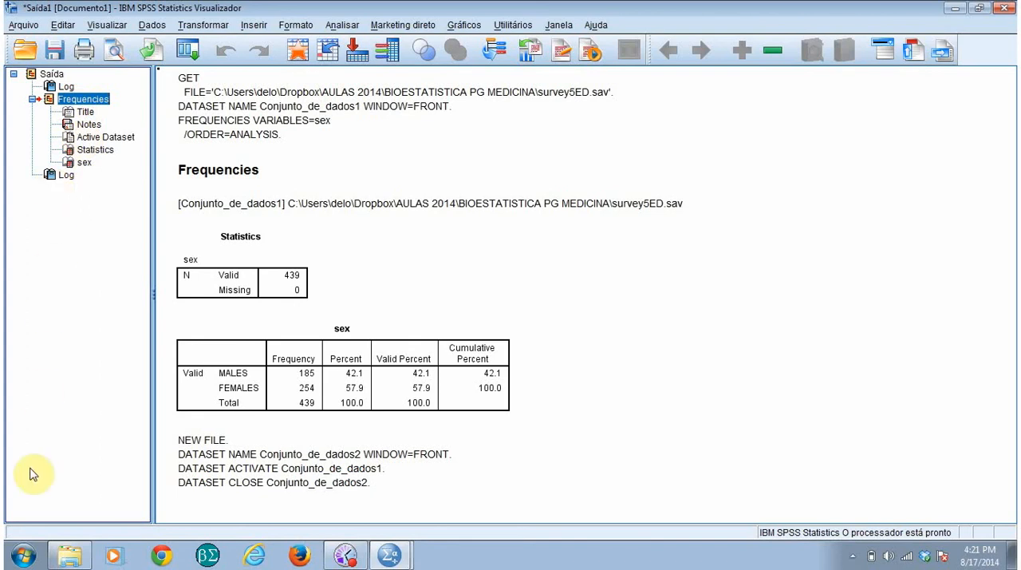
Step: Try limiting the output export to selected objects, set it back to all objects, and cancel the export
{"action": "left_click", "coordinate": [23, 25]}
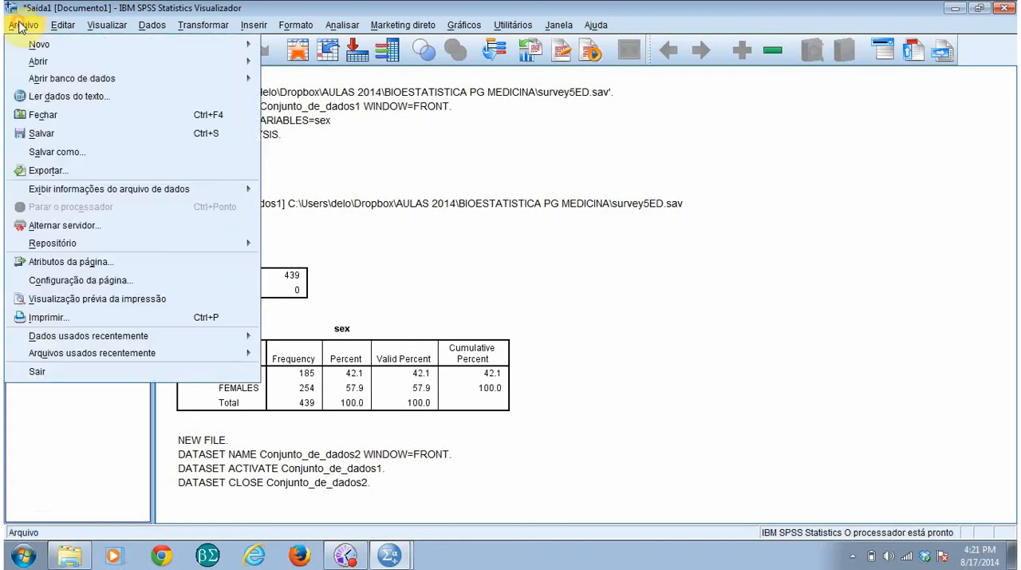
{"action": "left_click", "coordinate": [48, 170]}
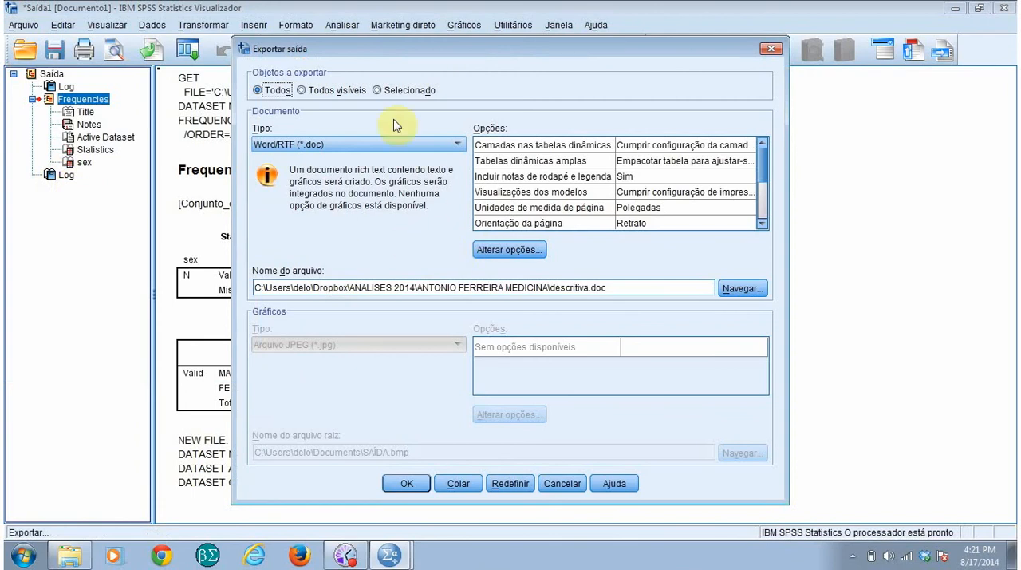
{"action": "left_click", "coordinate": [378, 90]}
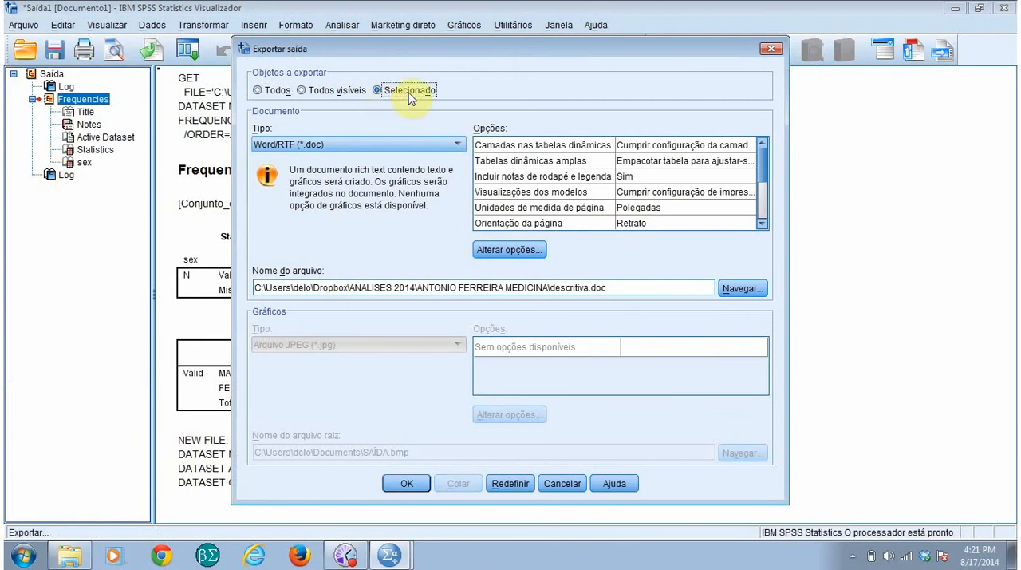
{"action": "left_click", "coordinate": [258, 90]}
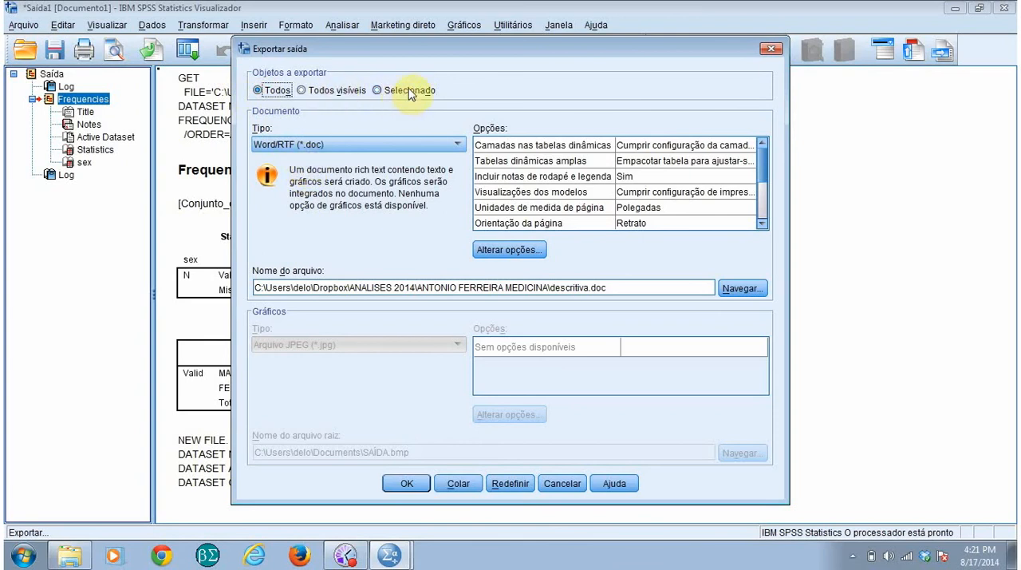
{"action": "left_click", "coordinate": [562, 483]}
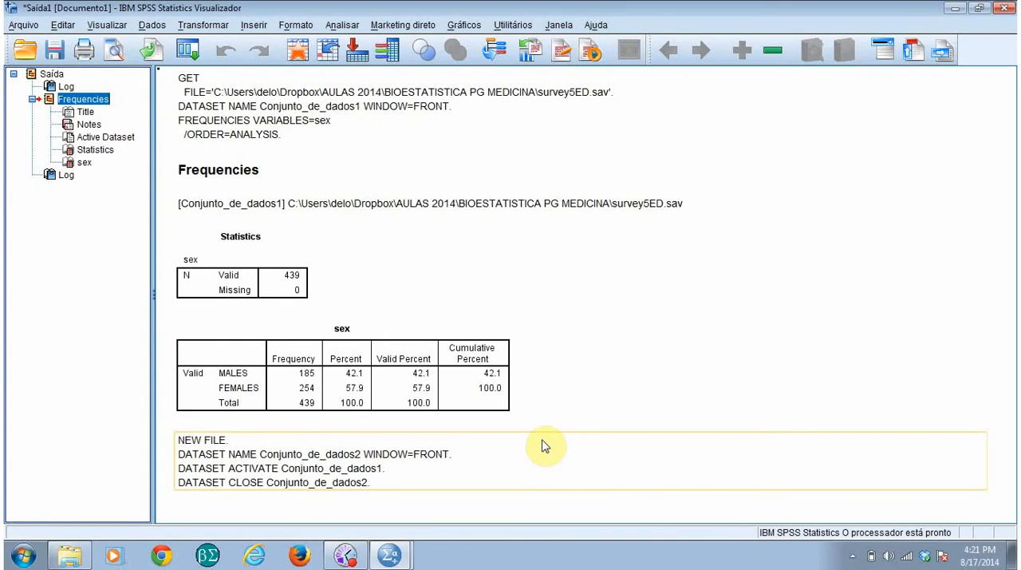
Step: Look at the print options for the output document and leave without printing
{"action": "left_click", "coordinate": [26, 24]}
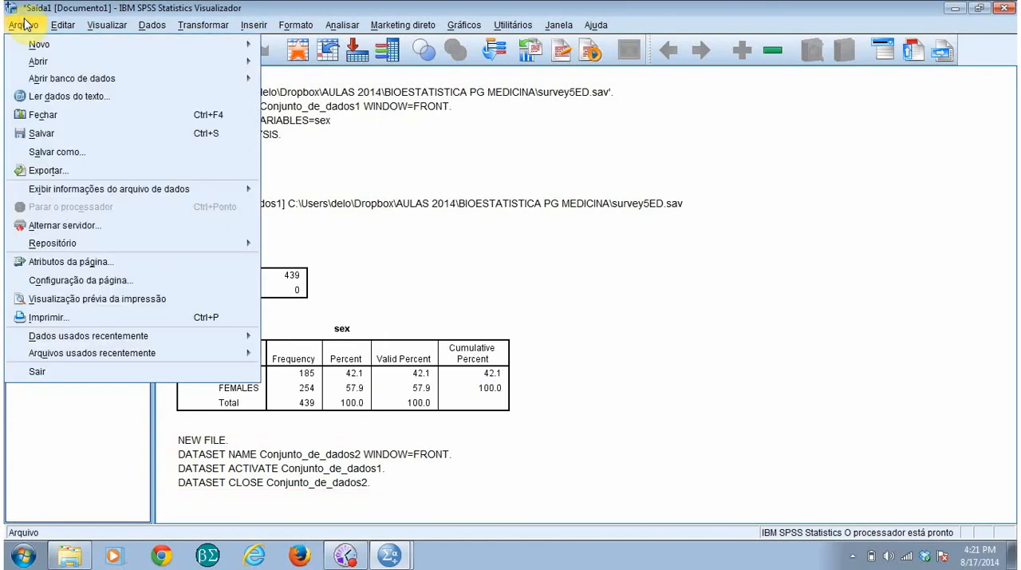
{"action": "left_click", "coordinate": [85, 320]}
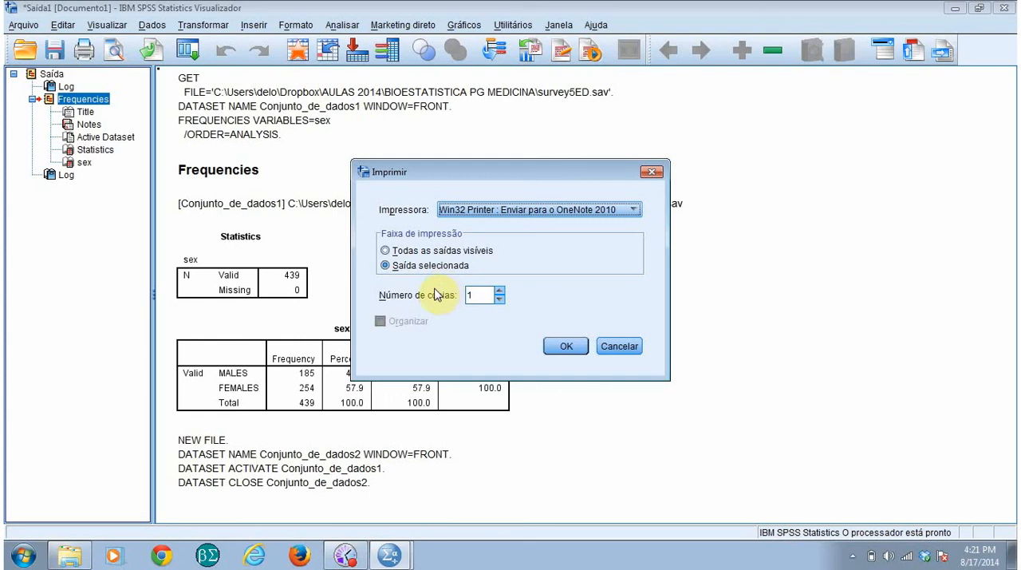
{"action": "left_click", "coordinate": [623, 346]}
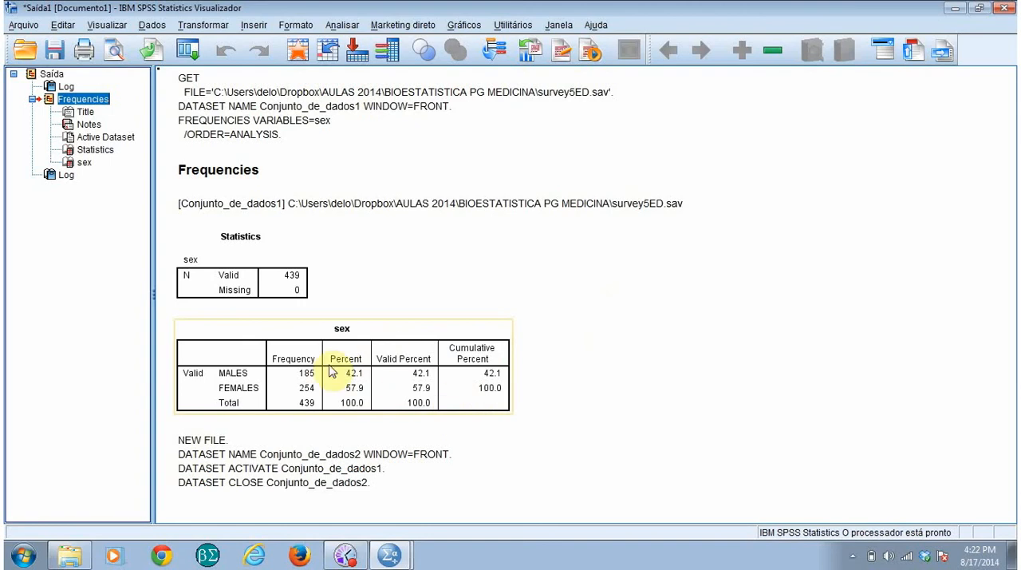
Step: Centre the Frequency, Percent and Valid Percent columns of the sex frequency table, after trying left alignment
{"action": "left_click", "coordinate": [395, 374]}
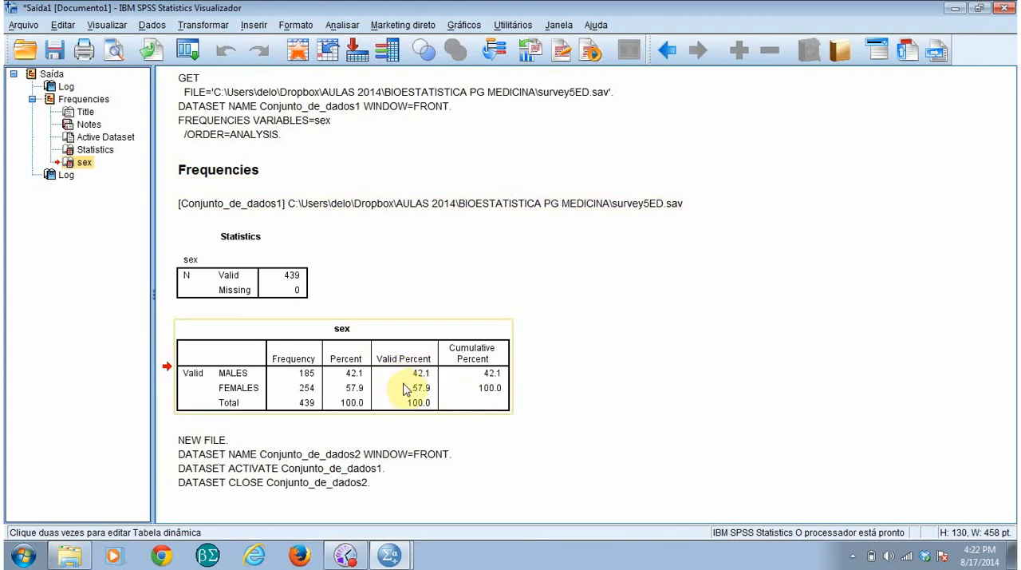
{"action": "double_click", "coordinate": [366, 372]}
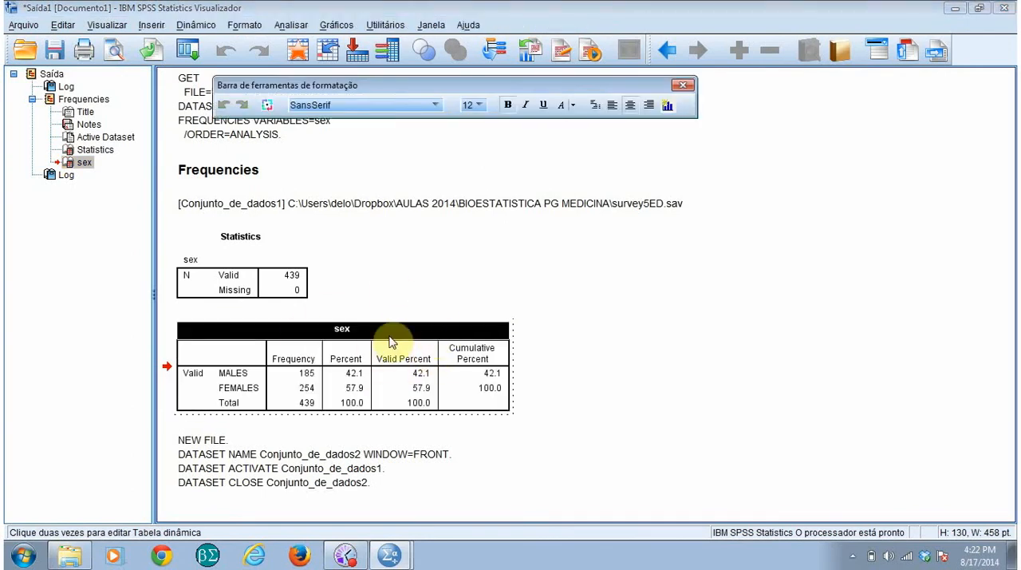
{"action": "left_click_drag", "start_coordinate": [285, 364], "coordinate": [403, 404]}
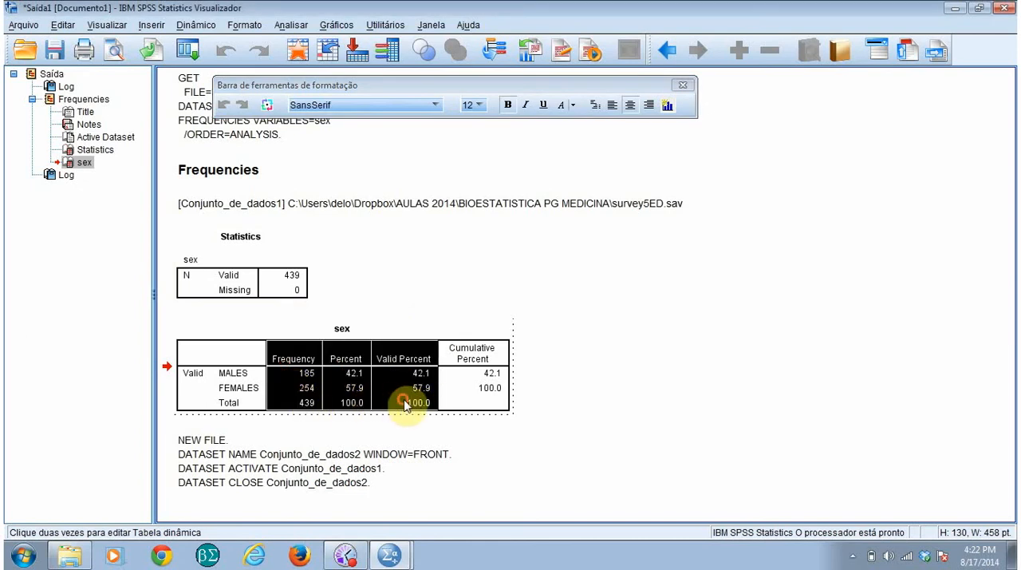
{"action": "left_click", "coordinate": [613, 105]}
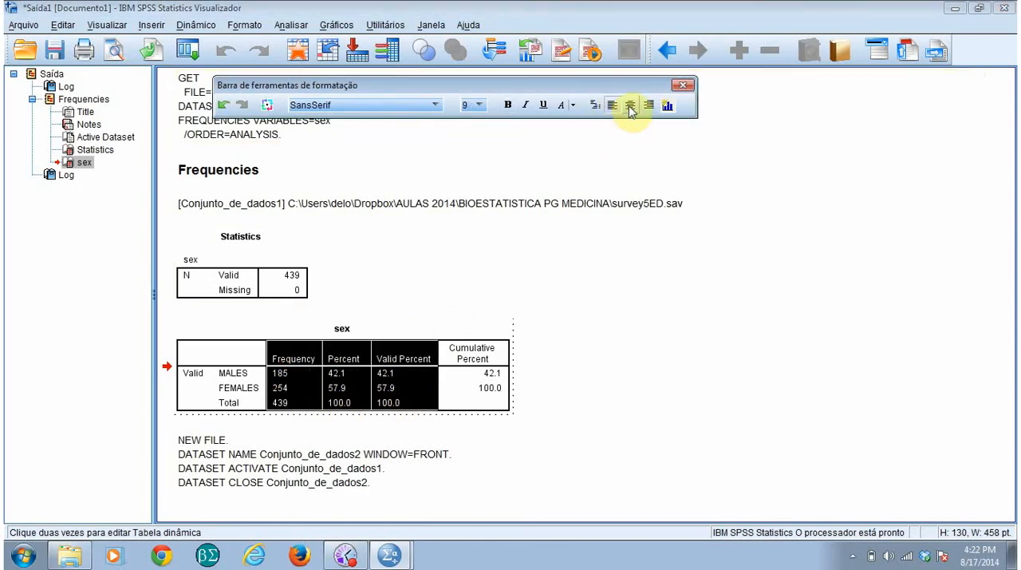
{"action": "left_click", "coordinate": [630, 105]}
{"action": "left_click", "coordinate": [579, 360]}
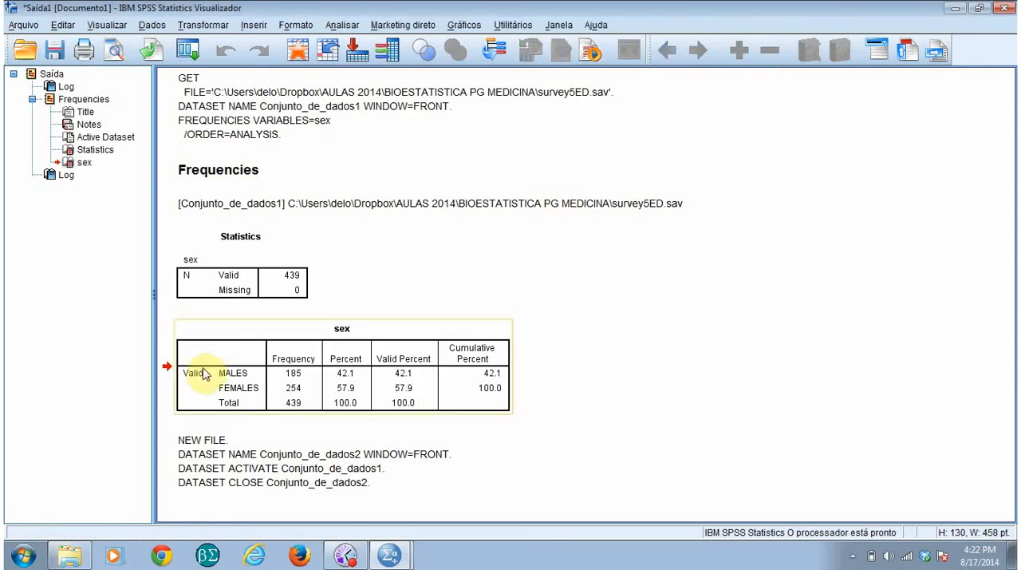
Step: Create a bar chart (Barra) from the MALES and FEMALES frequencies in the sex table
{"action": "left_click", "coordinate": [243, 377]}
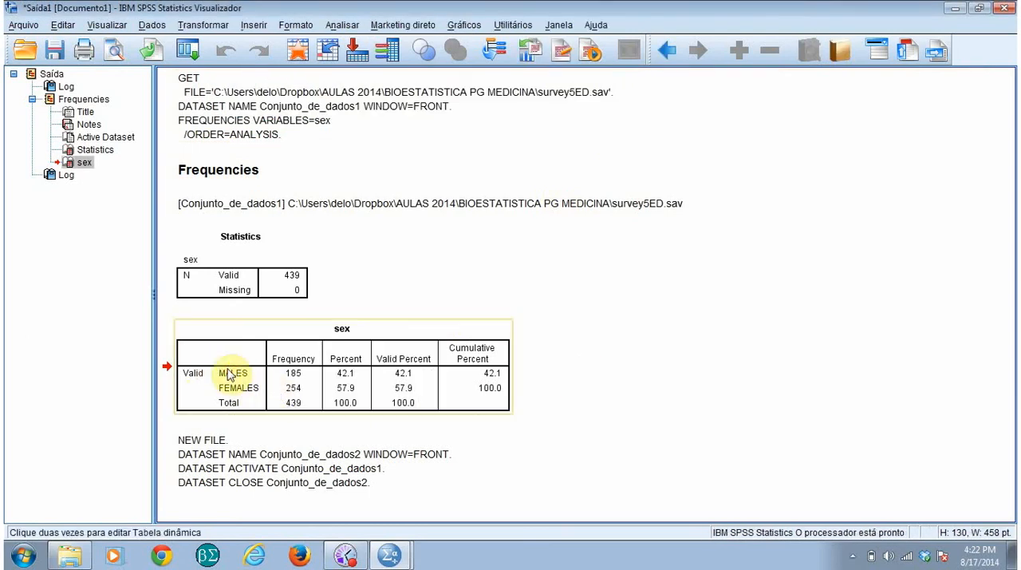
{"action": "left_click", "coordinate": [230, 378]}
{"action": "double_click", "coordinate": [244, 368]}
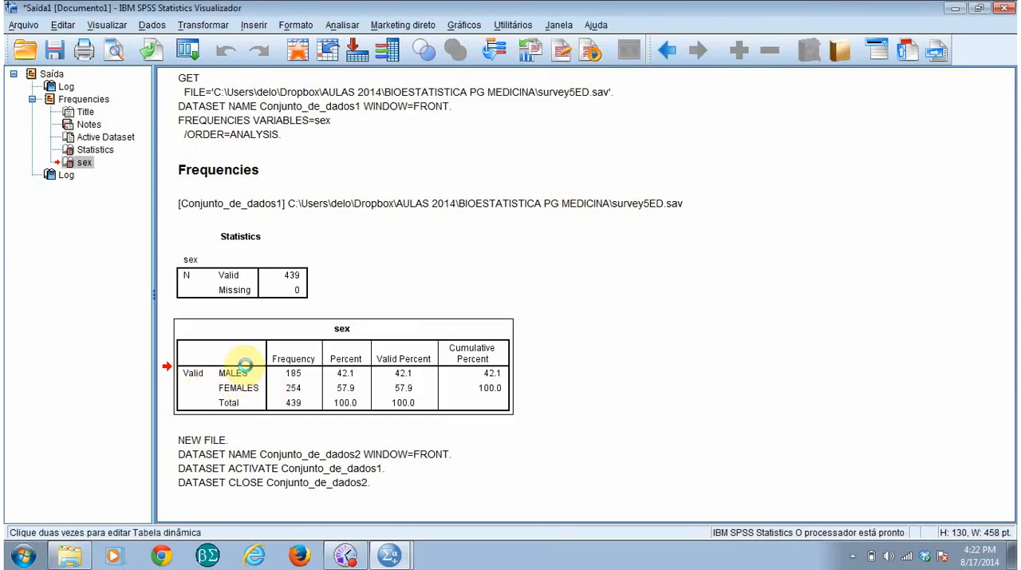
{"action": "left_click", "coordinate": [228, 376]}
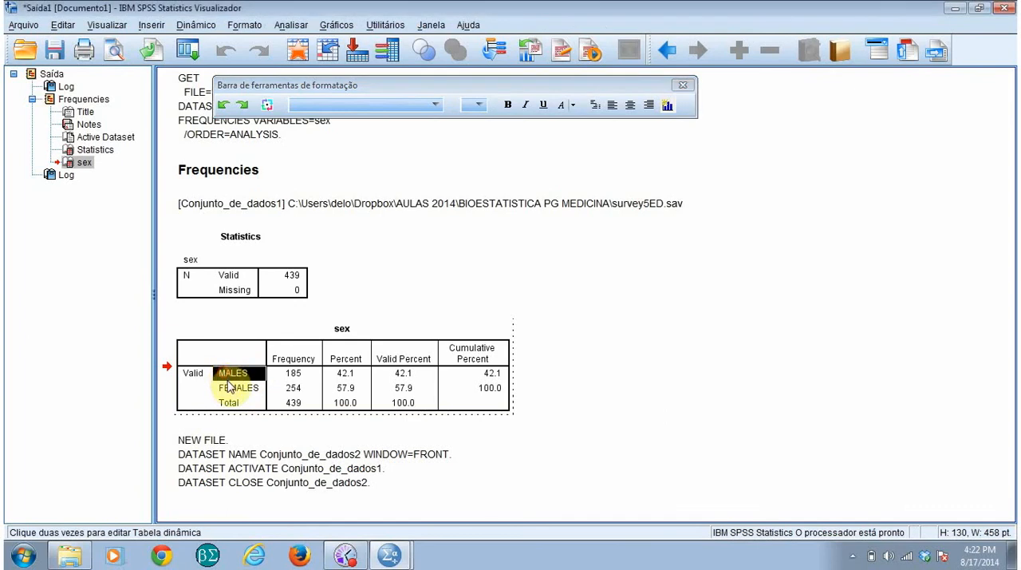
{"action": "left_click_drag", "start_coordinate": [230, 385], "coordinate": [295, 390]}
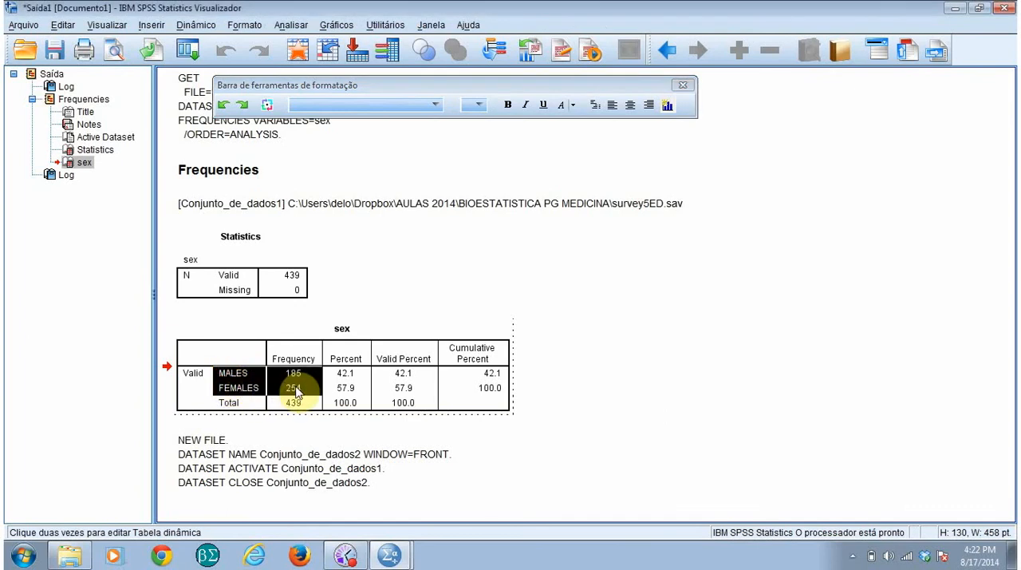
{"action": "left_click", "coordinate": [668, 107]}
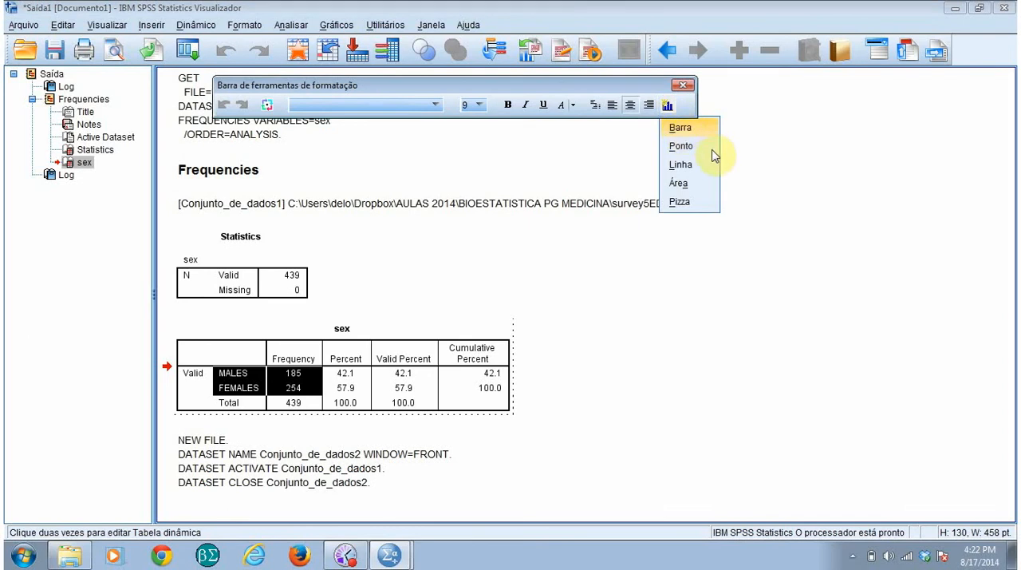
{"action": "key", "text": "Return"}
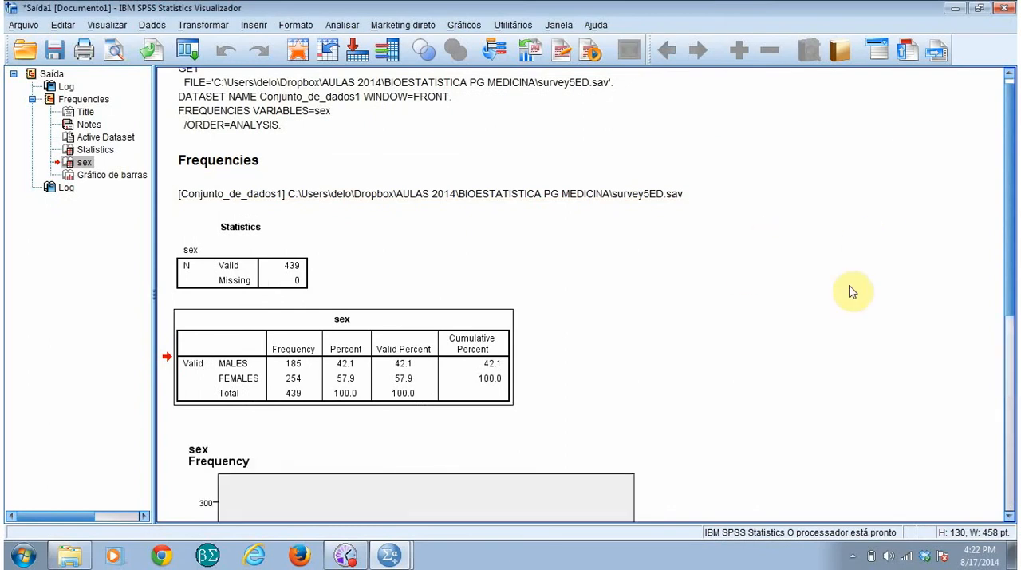
Step: Compare the bar chart with the sex frequency table, and look at the chart in the chart editor without changing it
{"action": "scroll", "coordinate": [881, 319], "scroll_direction": "down", "scroll_amount": 5}
{"action": "scroll", "coordinate": [905, 314], "scroll_direction": "up", "scroll_amount": 5}
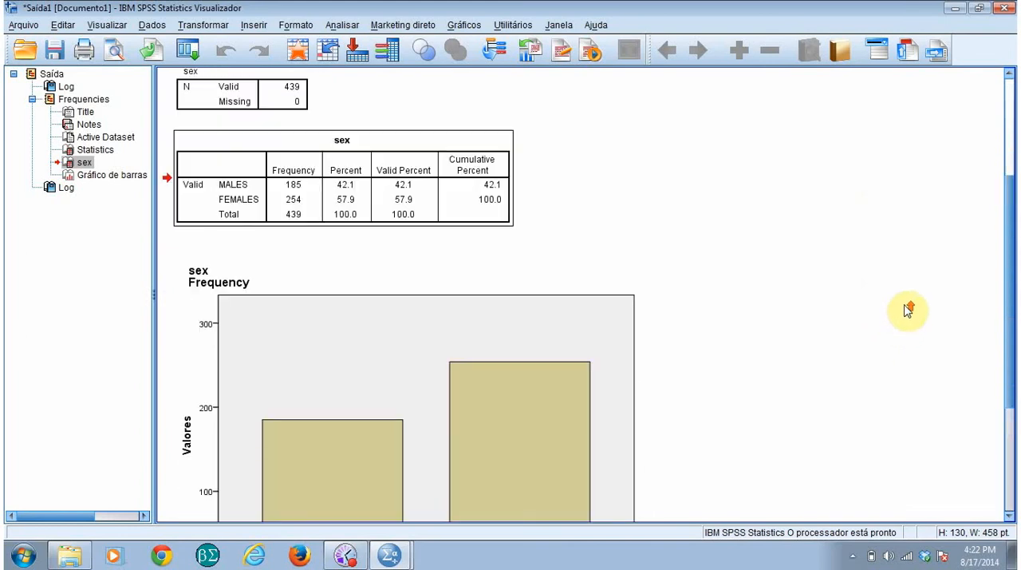
{"action": "scroll", "coordinate": [888, 300], "scroll_direction": "down", "scroll_amount": 3}
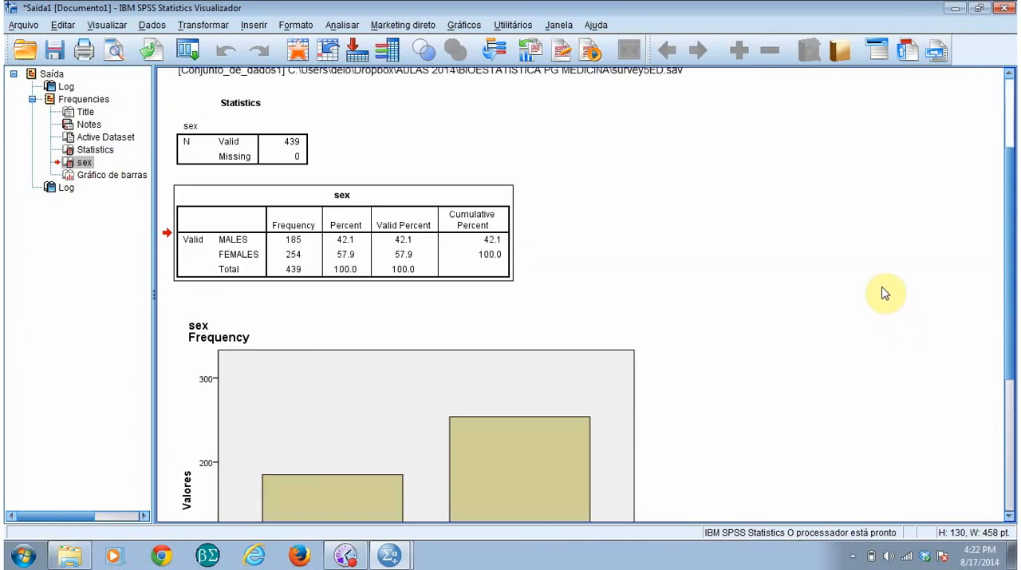
{"action": "scroll", "coordinate": [882, 293], "scroll_direction": "up", "scroll_amount": 3}
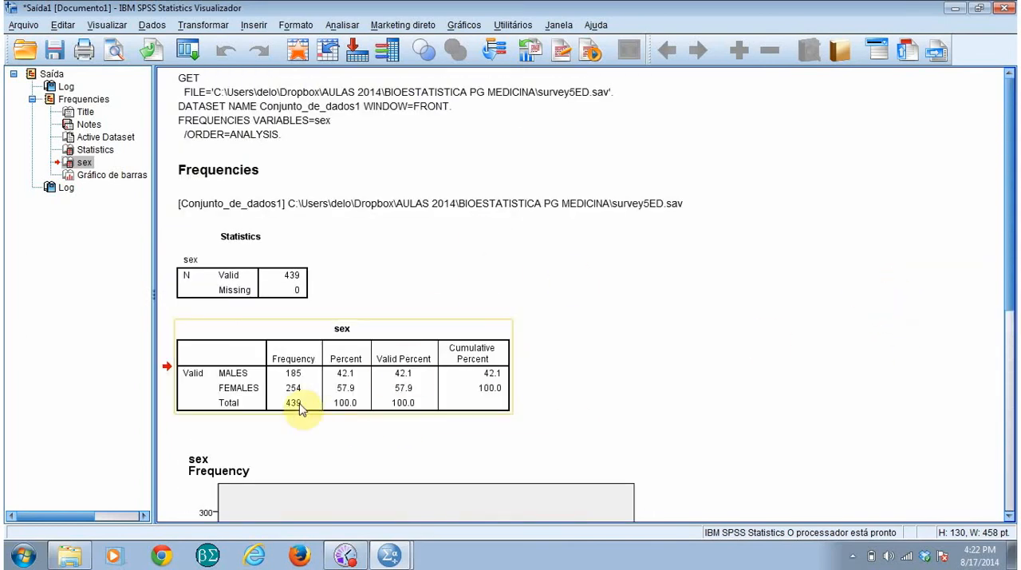
{"action": "scroll", "coordinate": [806, 239], "scroll_direction": "down", "scroll_amount": 9}
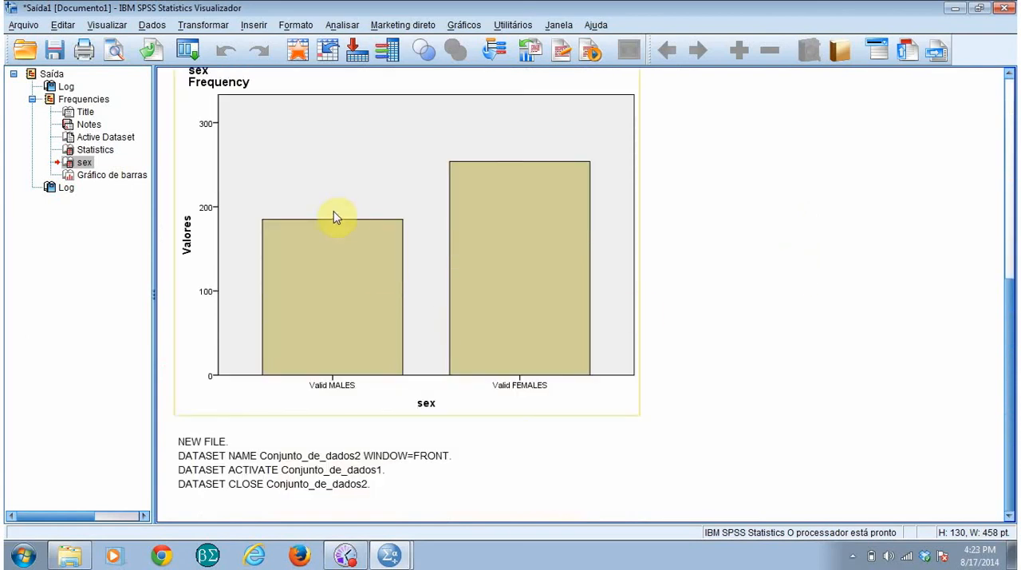
{"action": "left_click", "coordinate": [348, 185]}
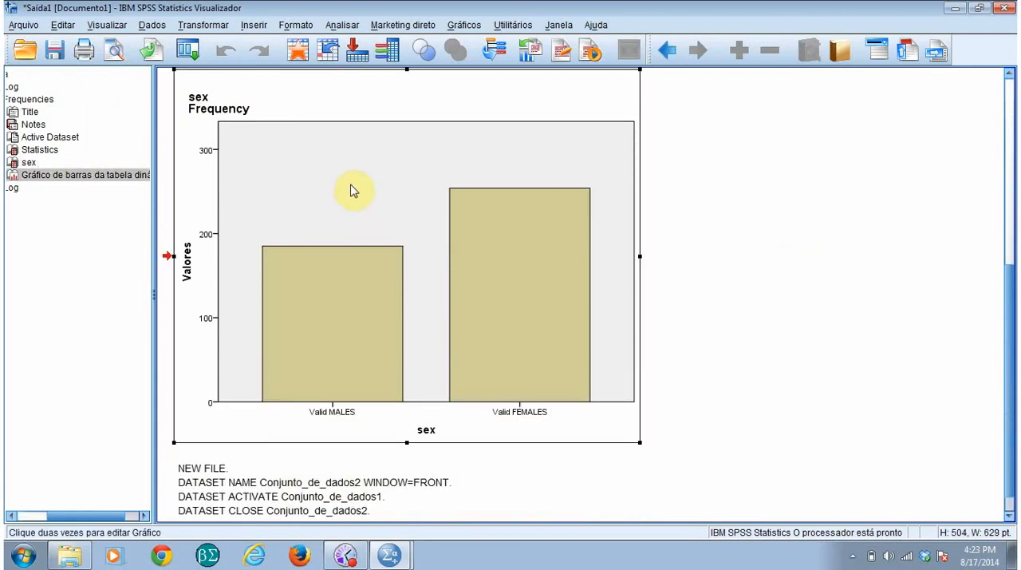
{"action": "double_click", "coordinate": [376, 193]}
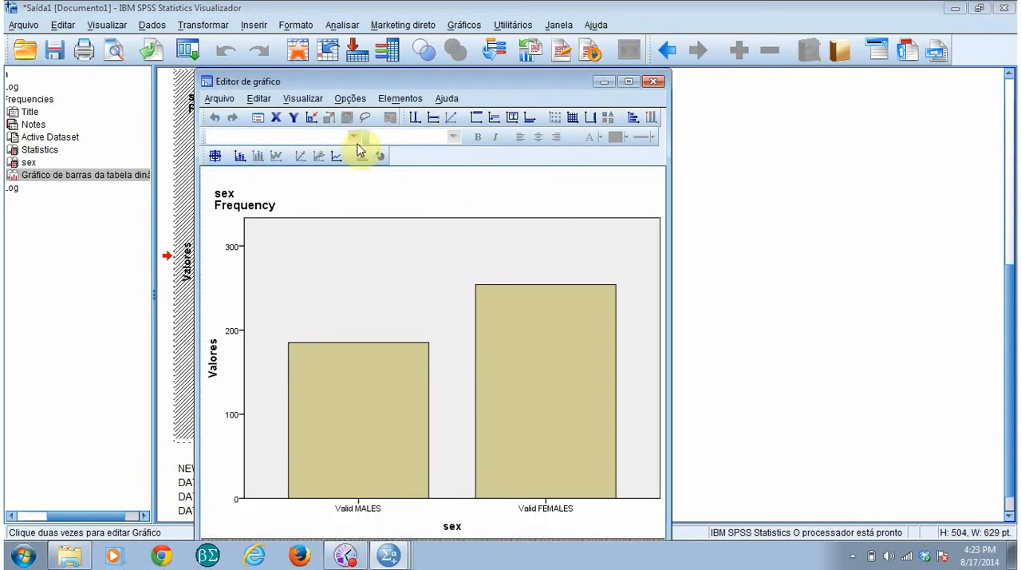
{"action": "left_click_drag", "start_coordinate": [519, 79], "coordinate": [822, 1]}
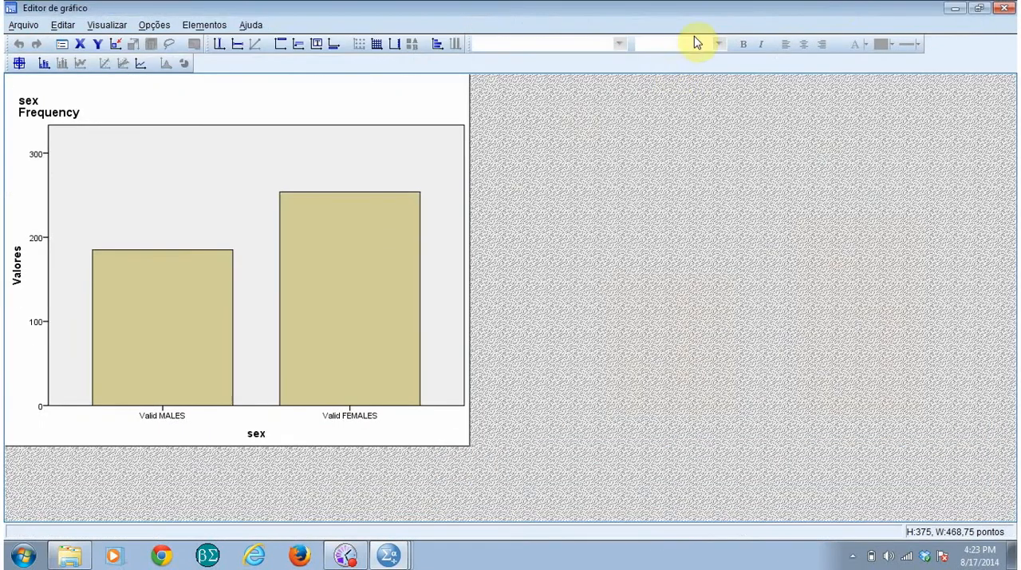
{"action": "left_click", "coordinate": [979, 8]}
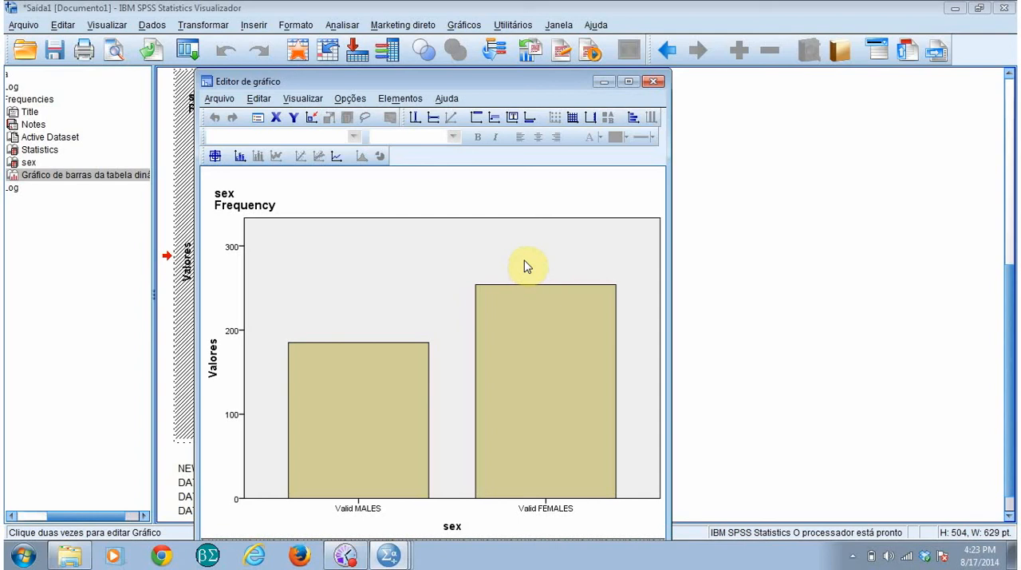
{"action": "left_click", "coordinate": [656, 83]}
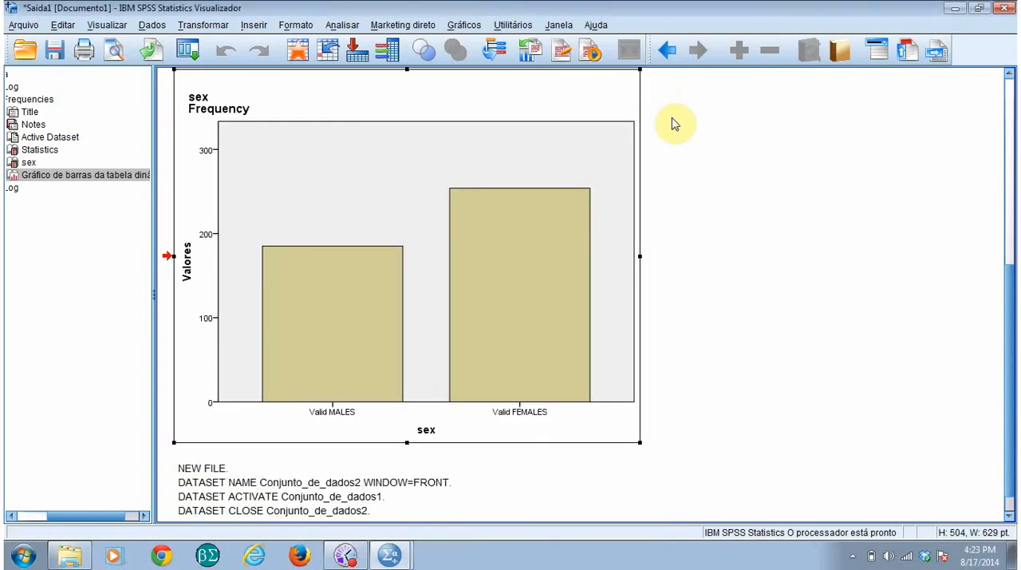
{"action": "left_click", "coordinate": [848, 244]}
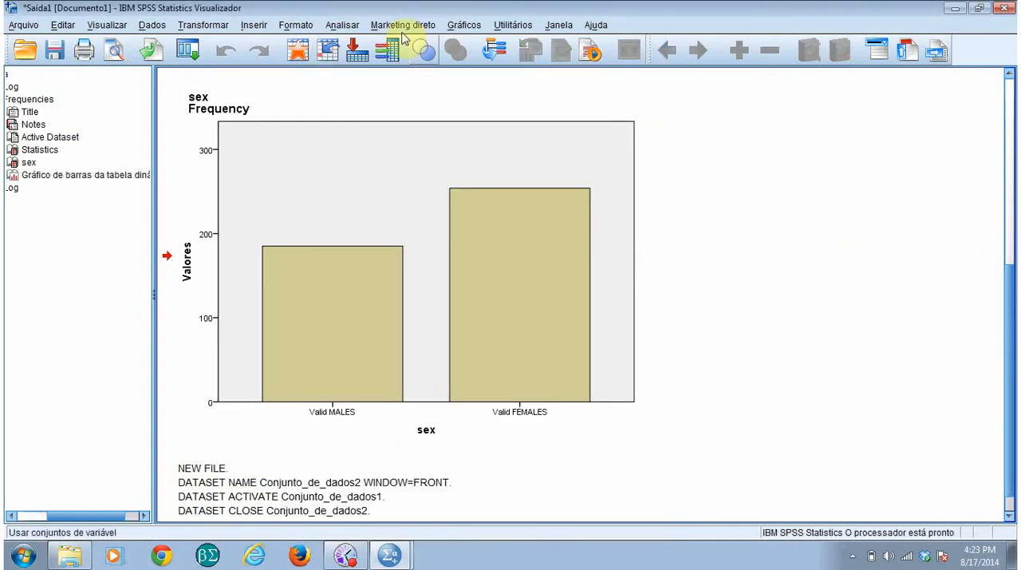
{"action": "left_click", "coordinate": [1009, 183]}
{"action": "left_click", "coordinate": [1006, 354]}
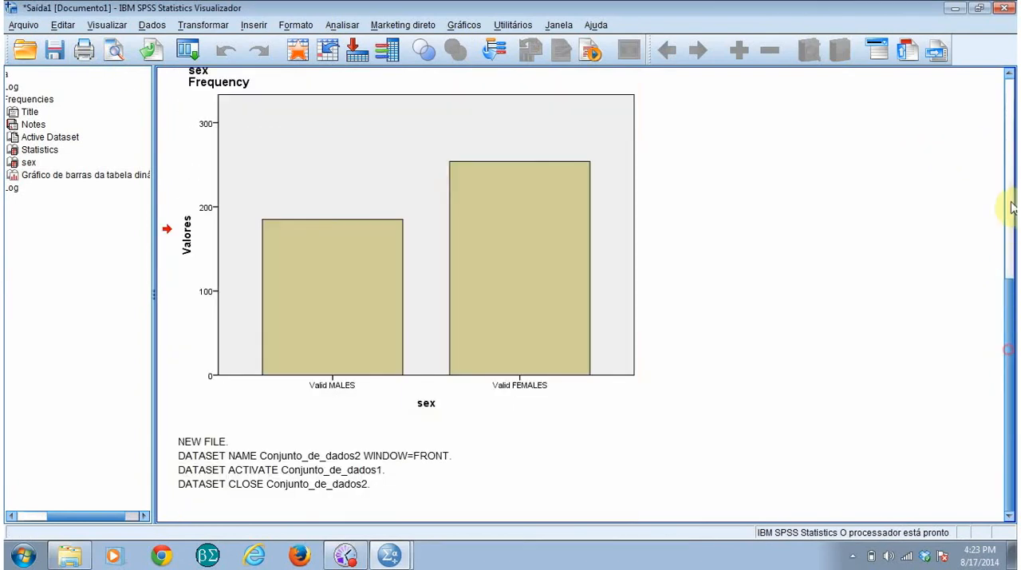
{"action": "left_click", "coordinate": [1008, 112]}
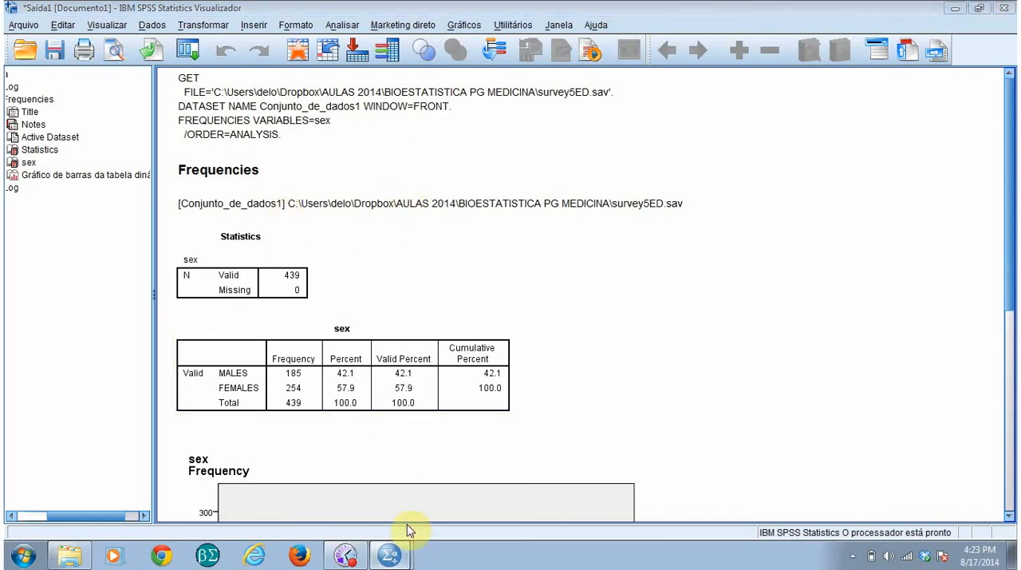
Step: Return to the survey5ED.sav data editor and open the Frequencies analysis under descriptive statistics
{"action": "left_click", "coordinate": [395, 555]}
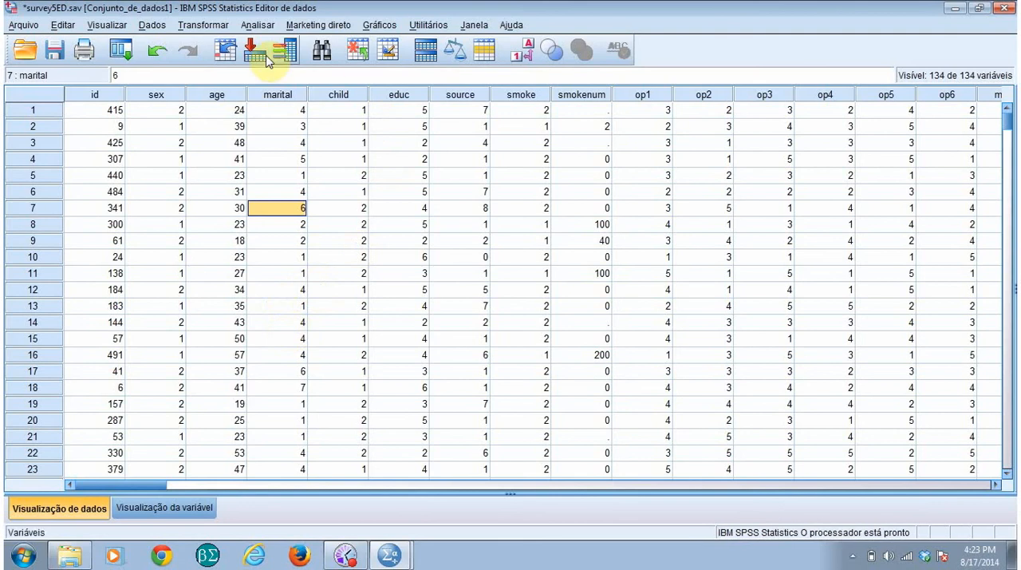
{"action": "left_click", "coordinate": [257, 26]}
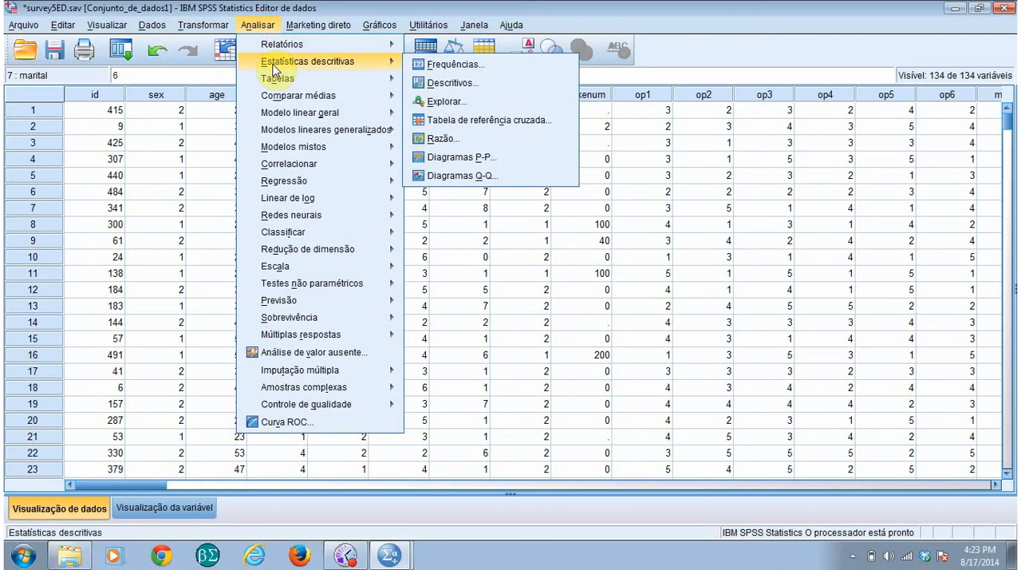
{"action": "mouse_move", "coordinate": [355, 68]}
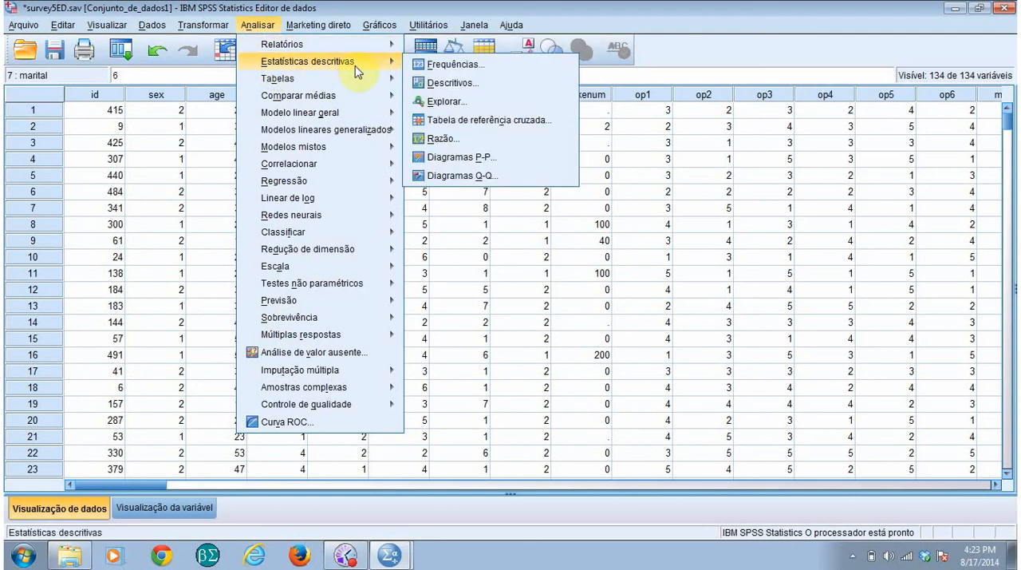
{"action": "left_click", "coordinate": [435, 64]}
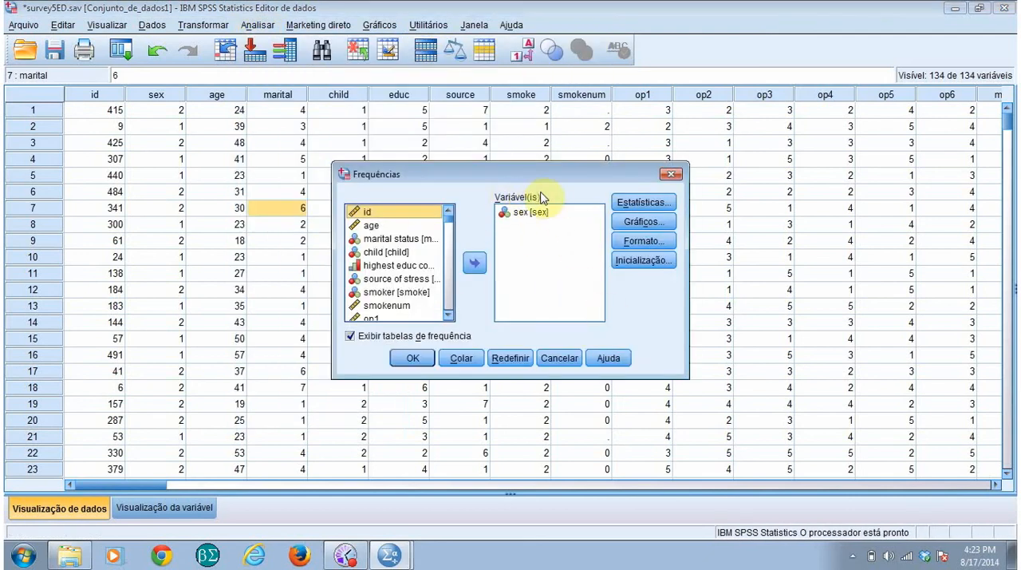
{"action": "left_click_drag", "start_coordinate": [533, 175], "coordinate": [499, 151]}
Step: Take sex out of the variables to analyse in Frequencies and add it back
{"action": "left_click", "coordinate": [515, 190]}
{"action": "left_click", "coordinate": [443, 240]}
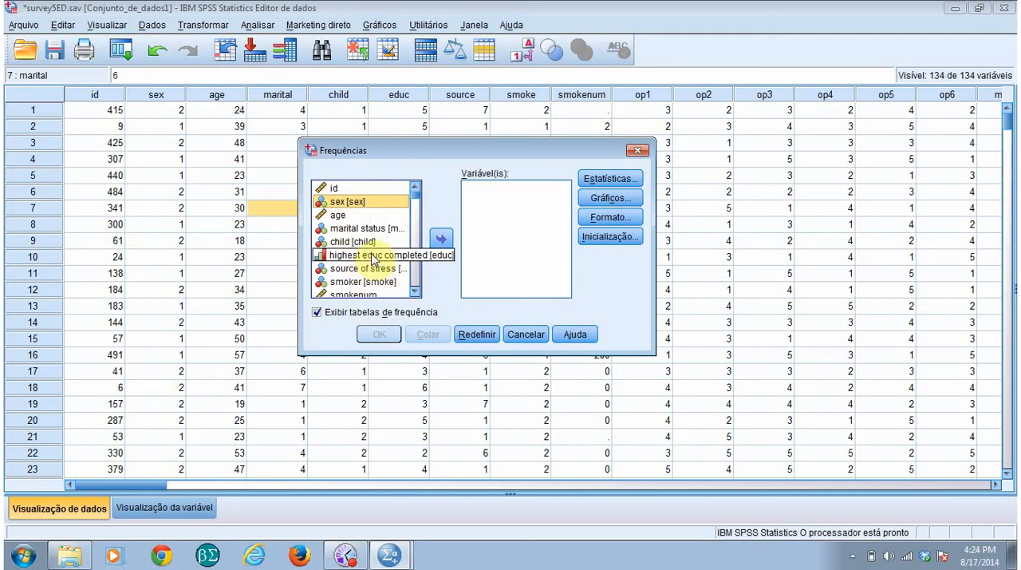
{"action": "left_click", "coordinate": [319, 204]}
{"action": "left_click", "coordinate": [324, 269]}
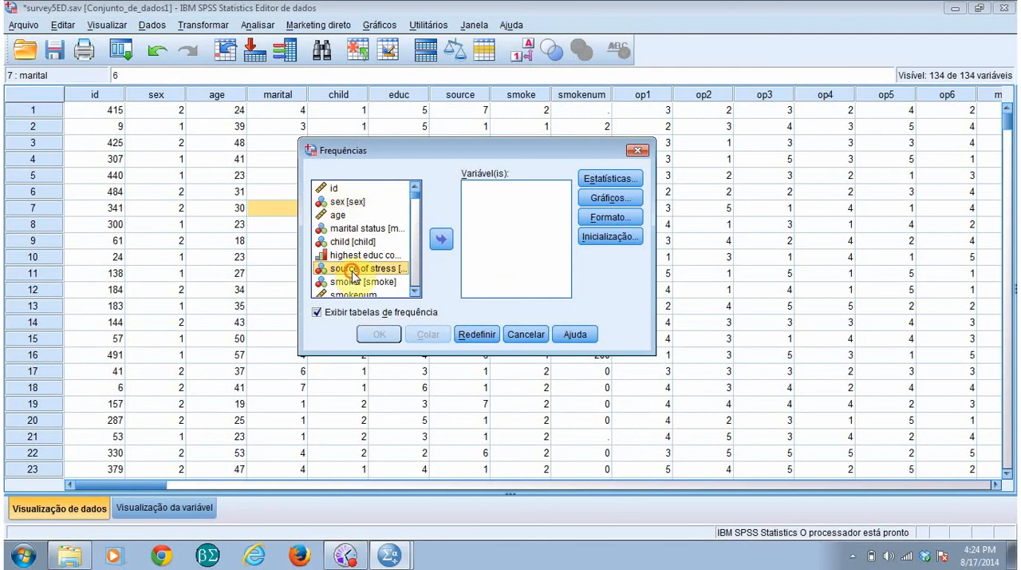
{"action": "left_click", "coordinate": [324, 204]}
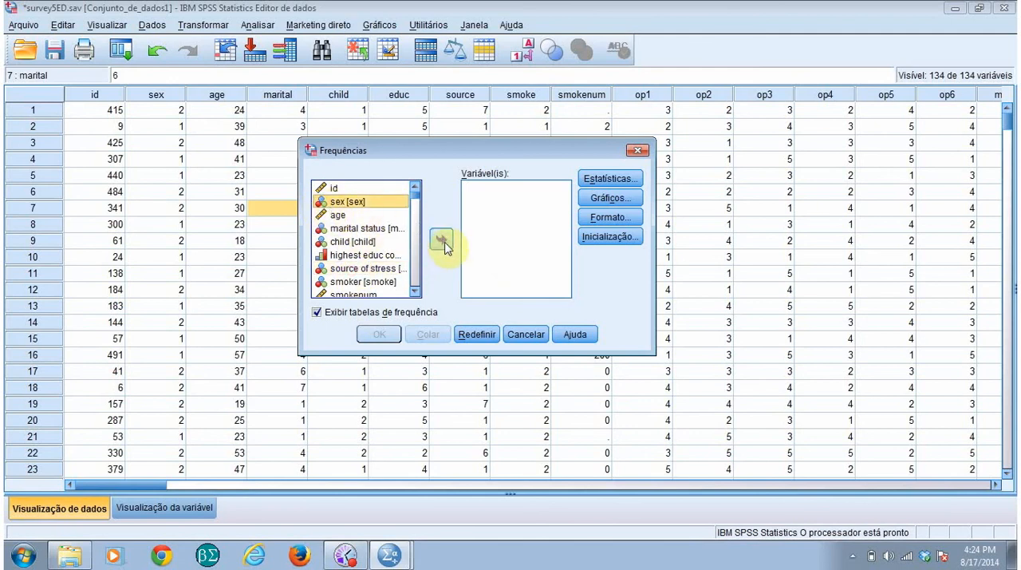
{"action": "left_click", "coordinate": [442, 242]}
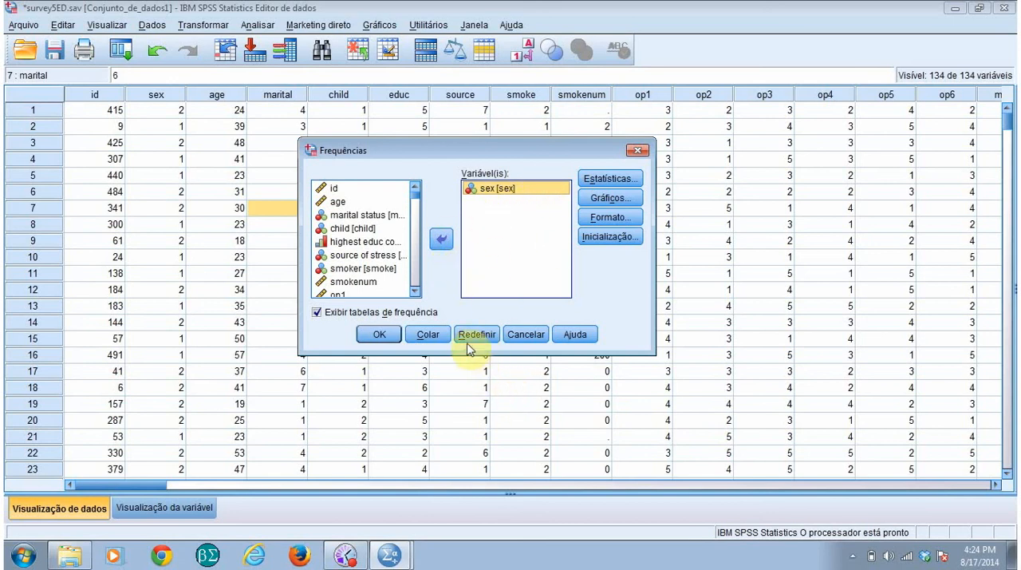
Step: Add marital status, child and highest educ completed together to the variables to analyse in Frequencies
{"action": "left_click", "coordinate": [352, 216]}
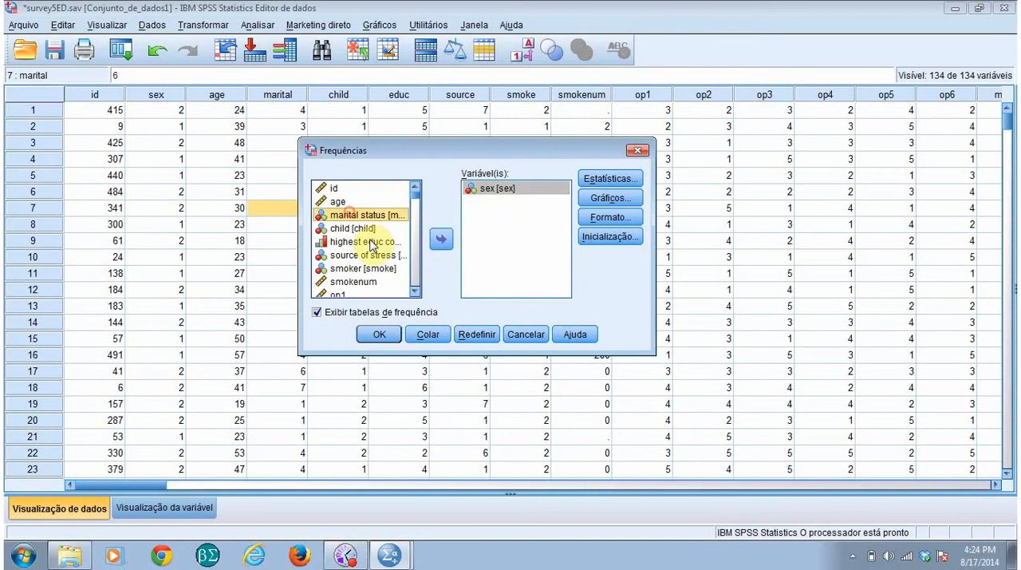
{"action": "left_click", "coordinate": [363, 229], "text": "ctrl"}
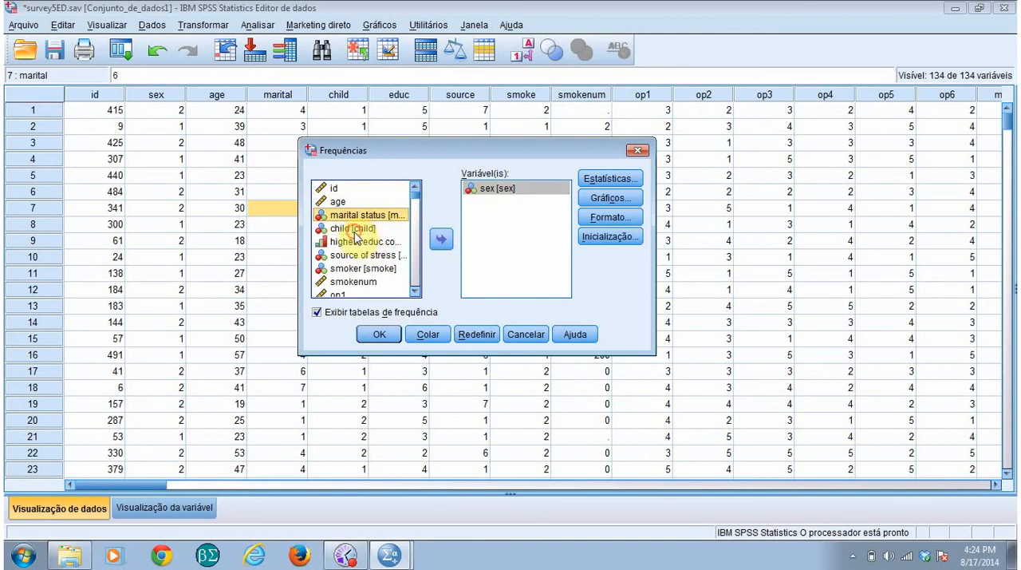
{"action": "left_click", "coordinate": [357, 241], "text": "ctrl"}
{"action": "left_click", "coordinate": [441, 242]}
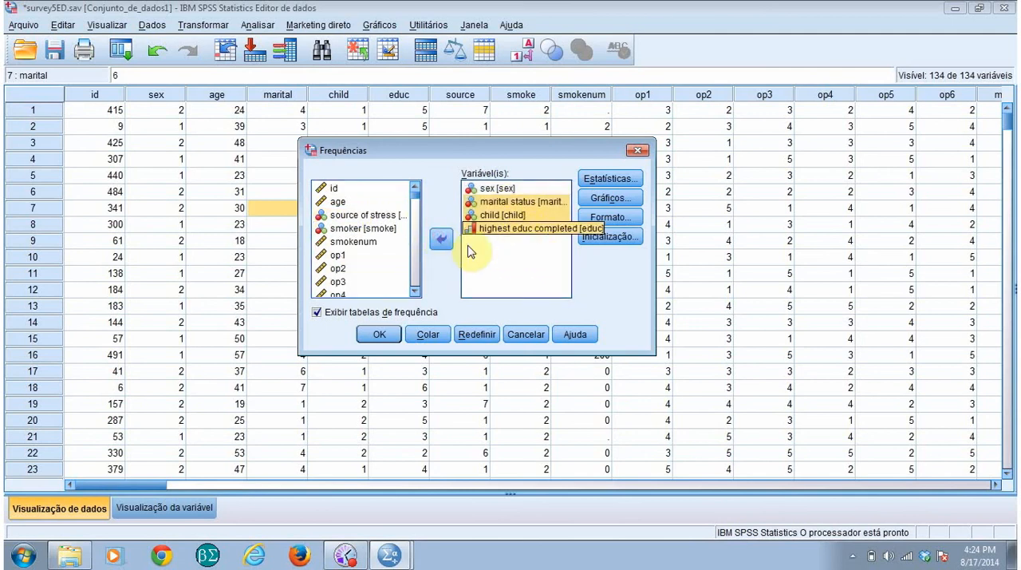
{"action": "left_click", "coordinate": [503, 247]}
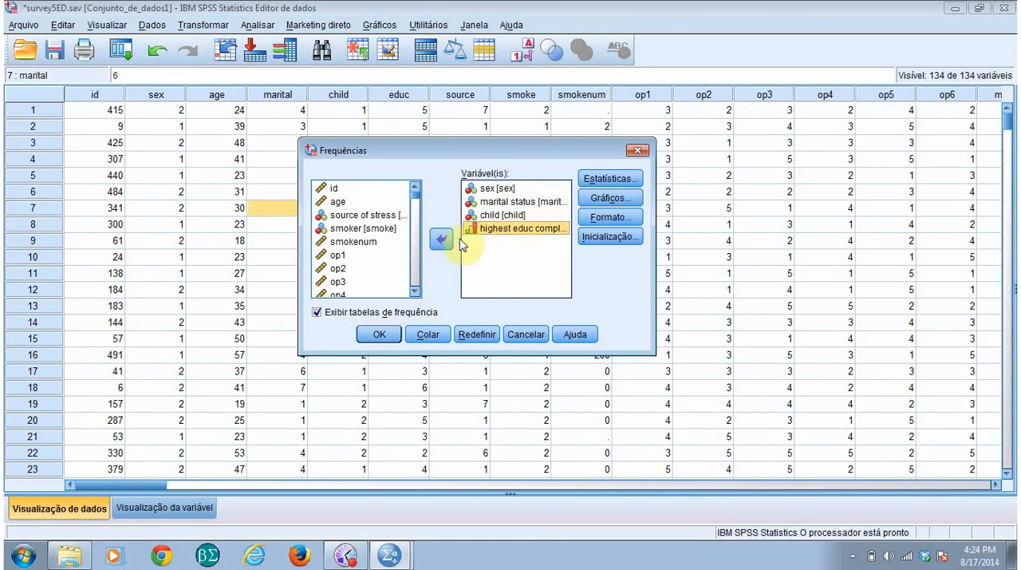
Step: Remove highest educ completed and child from the variables to analyse in Frequencies
{"action": "left_click", "coordinate": [443, 240]}
{"action": "left_click", "coordinate": [490, 214]}
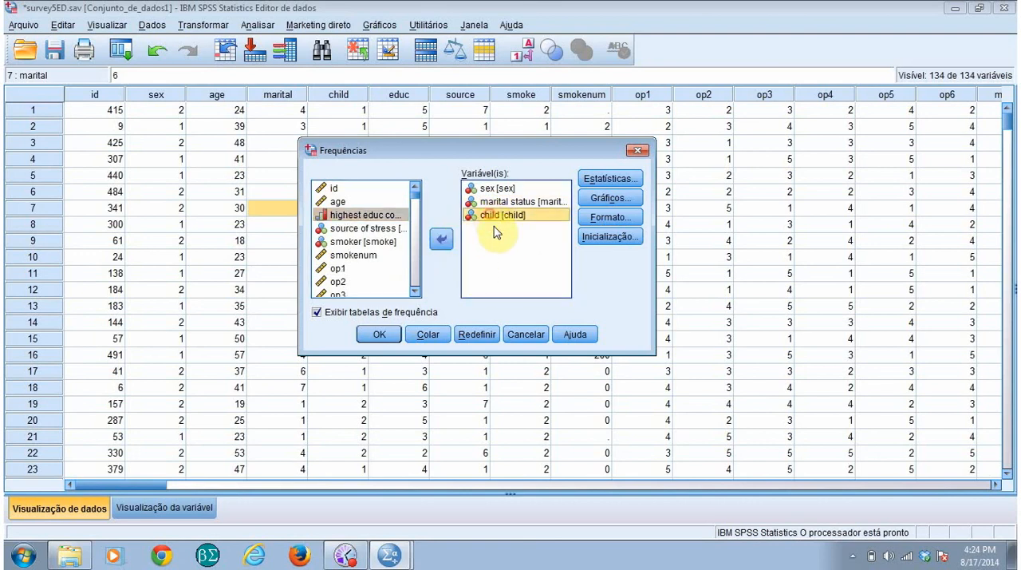
{"action": "left_click", "coordinate": [441, 240]}
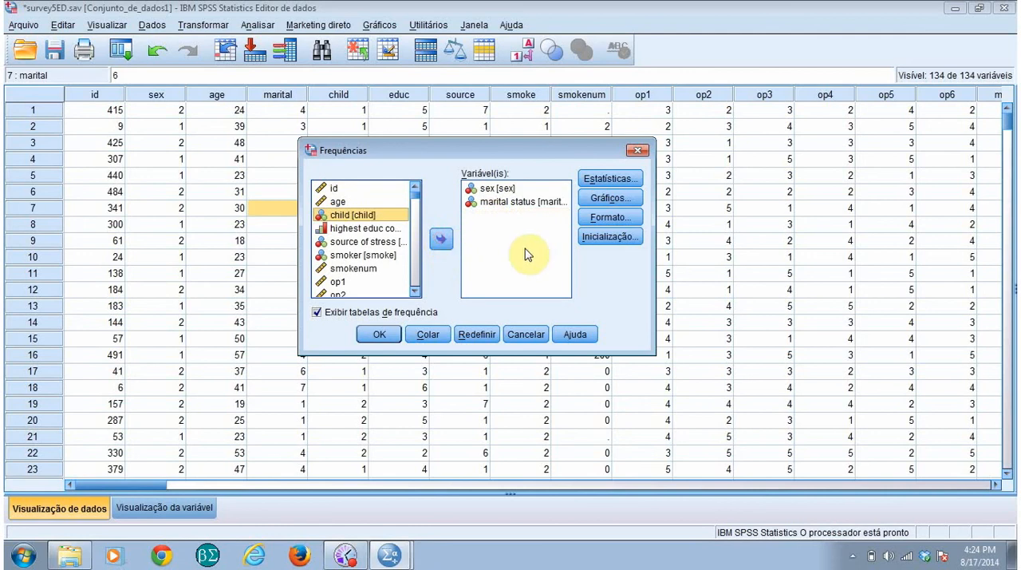
{"action": "left_click", "coordinate": [389, 336]}
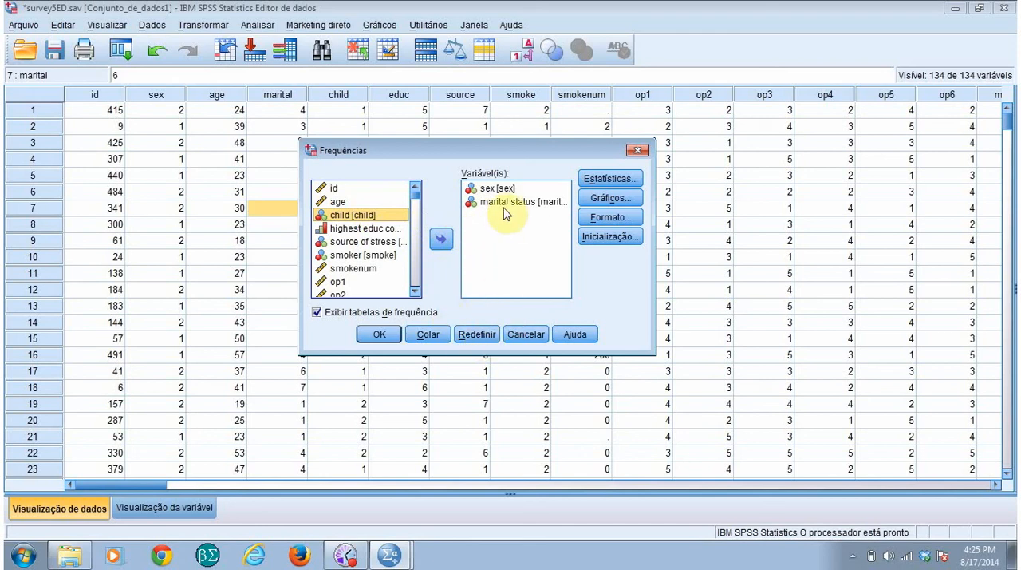
Step: Reset the Frequencies settings, add age and smoker as variables to analyse, and cancel the analysis
{"action": "left_click", "coordinate": [485, 335]}
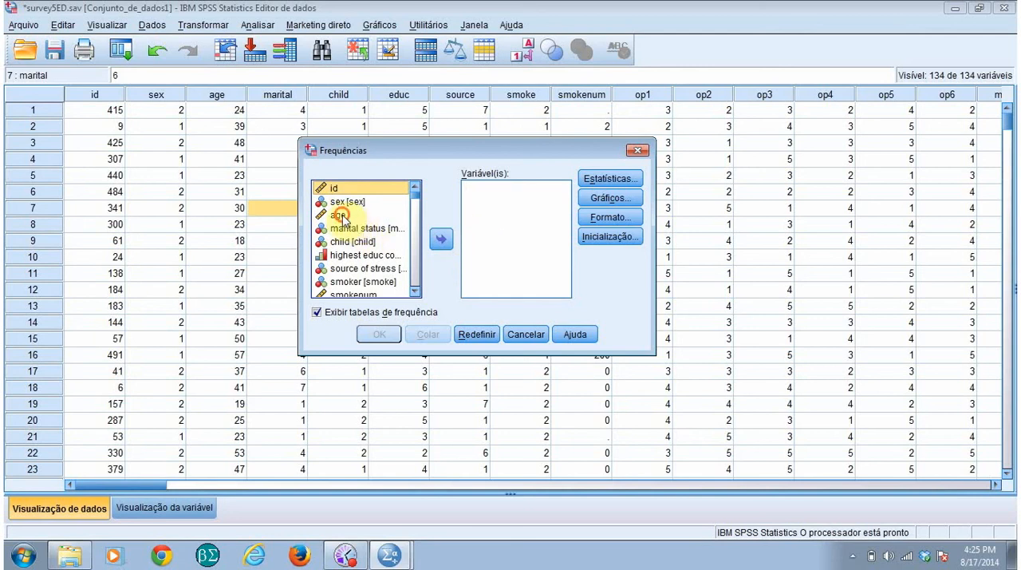
{"action": "left_click", "coordinate": [339, 215]}
{"action": "left_click", "coordinate": [441, 239]}
{"action": "left_click", "coordinate": [368, 270]}
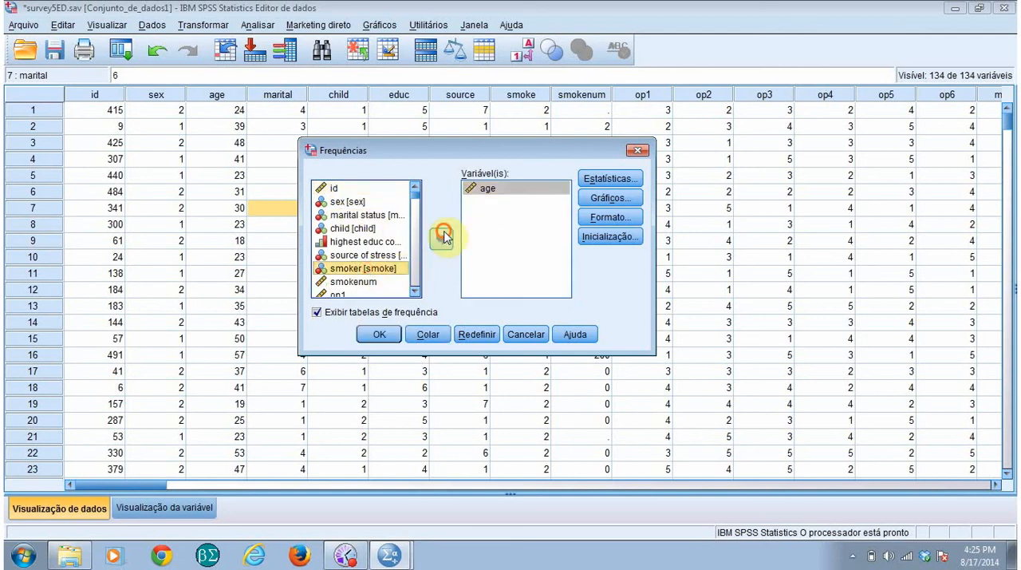
{"action": "left_click", "coordinate": [441, 239]}
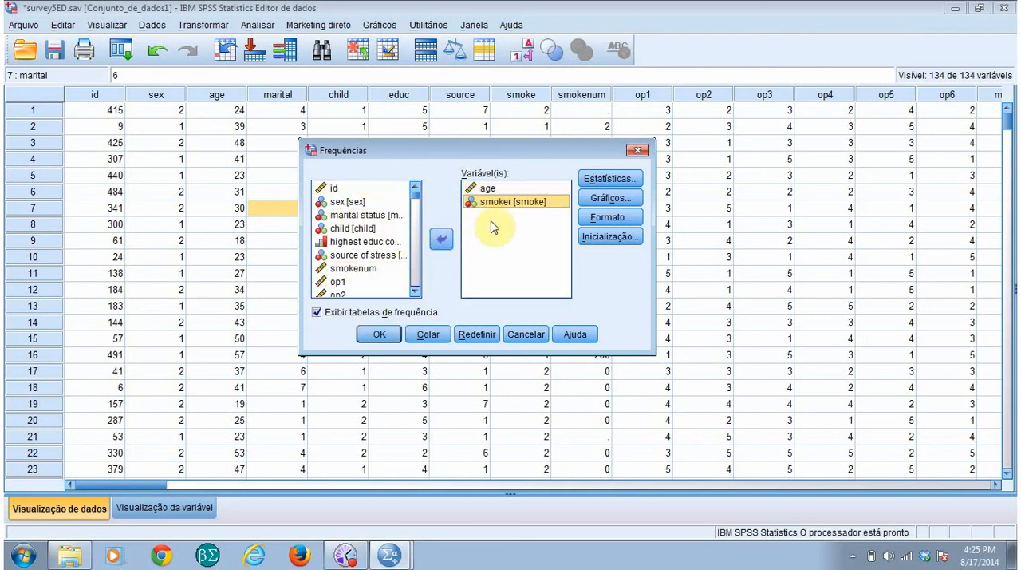
{"action": "left_click", "coordinate": [525, 335]}
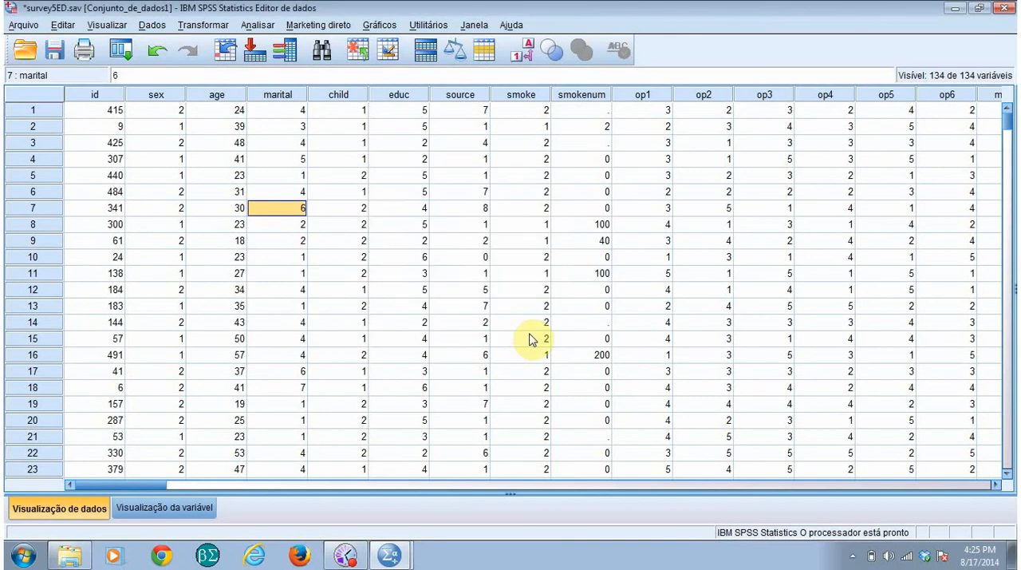
Step: Look at the file dialogs for opening syntax and for reading text data, and close both without opening a file
{"action": "left_click", "coordinate": [22, 29]}
{"action": "mouse_move", "coordinate": [48, 62]}
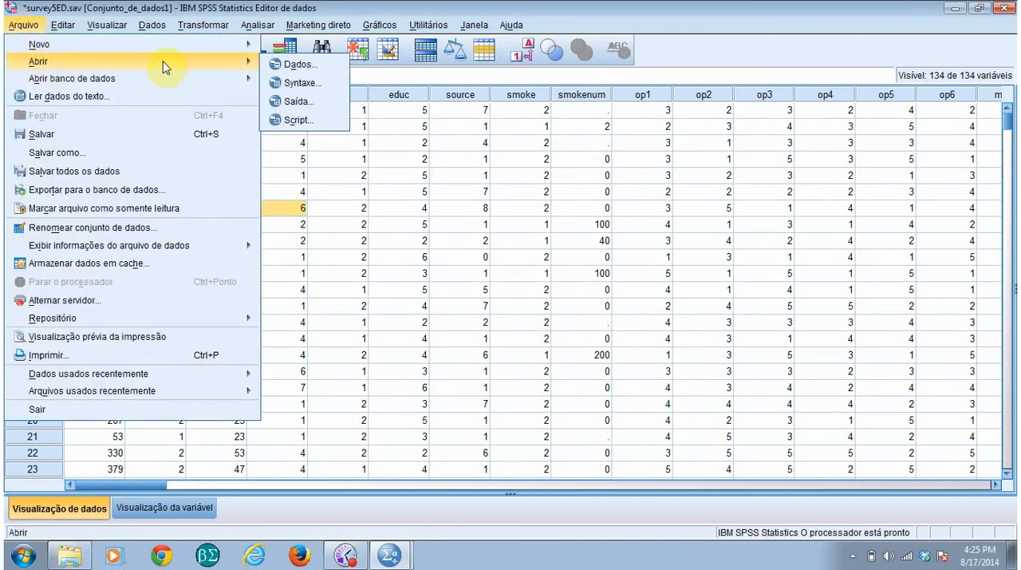
{"action": "left_click", "coordinate": [314, 88]}
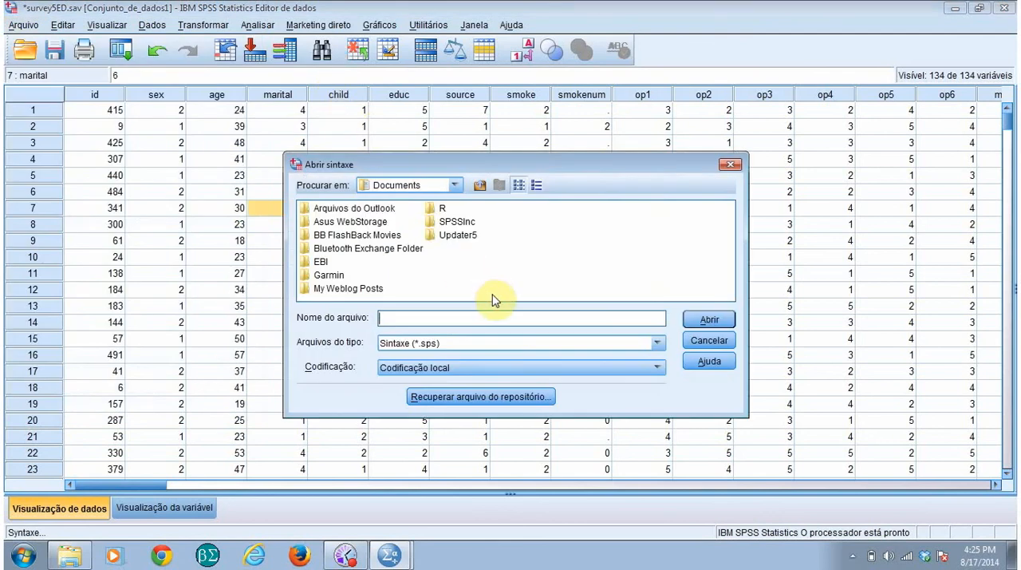
{"action": "left_click", "coordinate": [693, 339]}
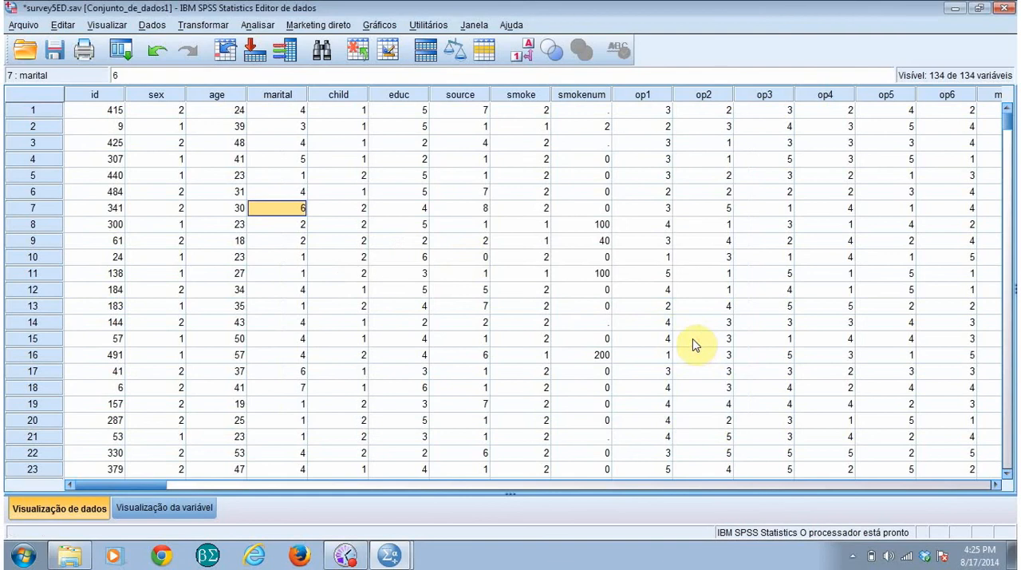
{"action": "left_click", "coordinate": [22, 25]}
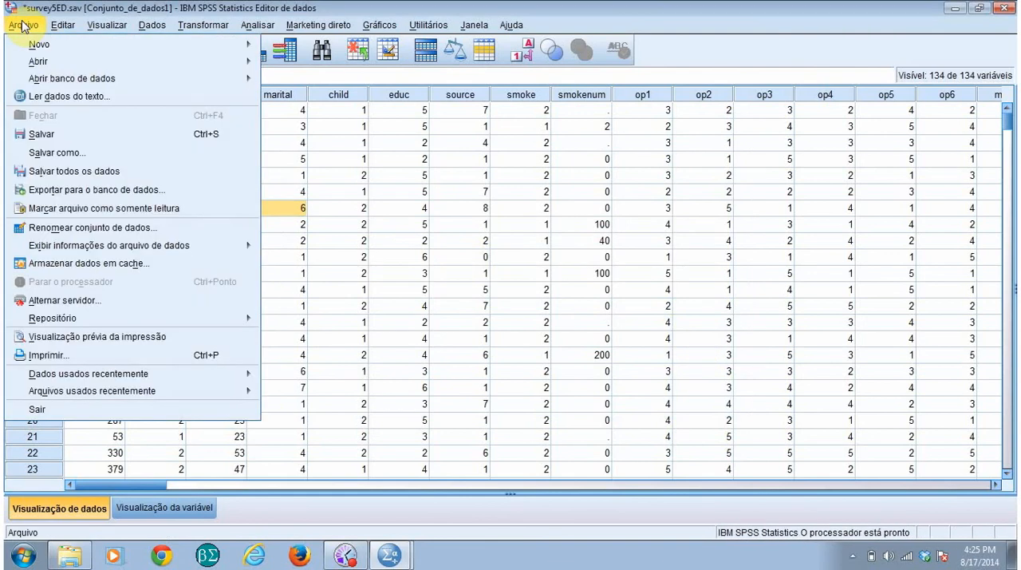
{"action": "left_click", "coordinate": [63, 98]}
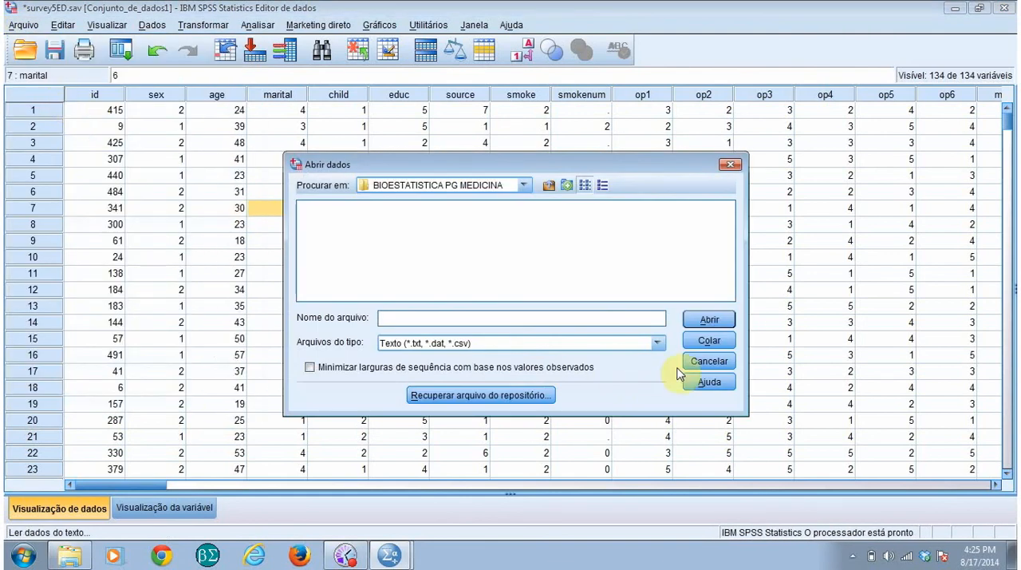
{"action": "left_click", "coordinate": [688, 363]}
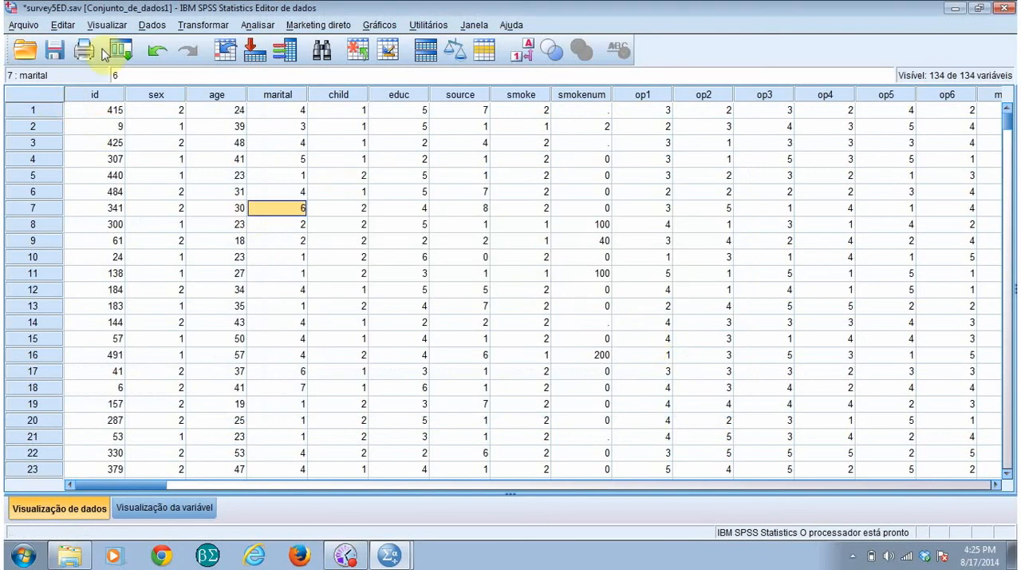
{"action": "left_click", "coordinate": [19, 27]}
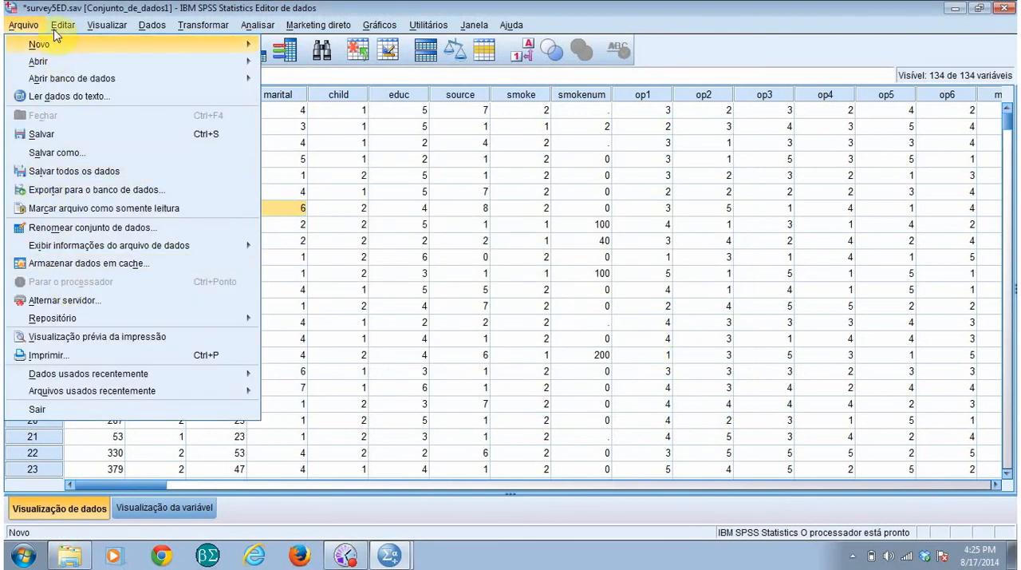
{"action": "mouse_move", "coordinate": [59, 24]}
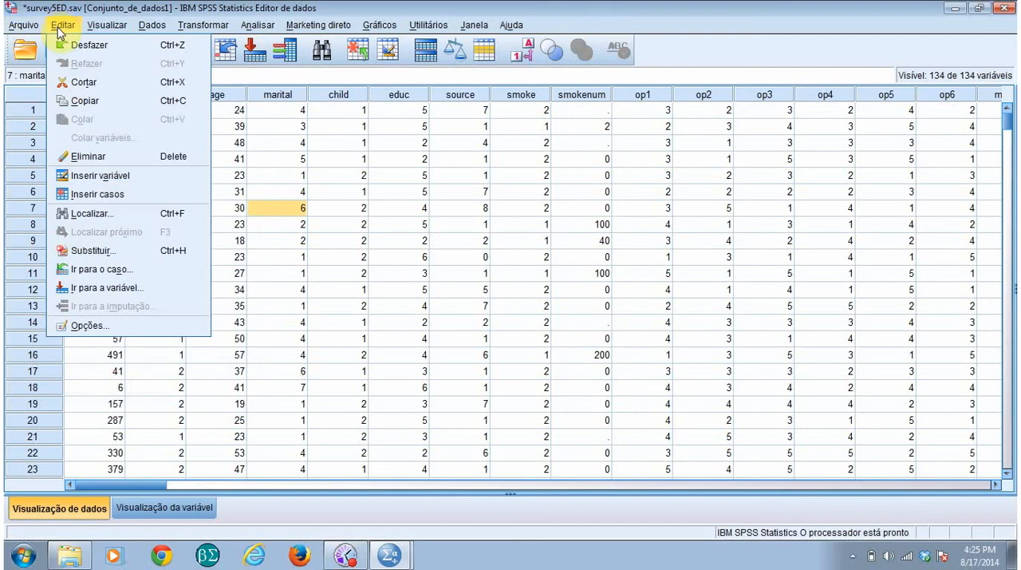
{"action": "mouse_move", "coordinate": [102, 30]}
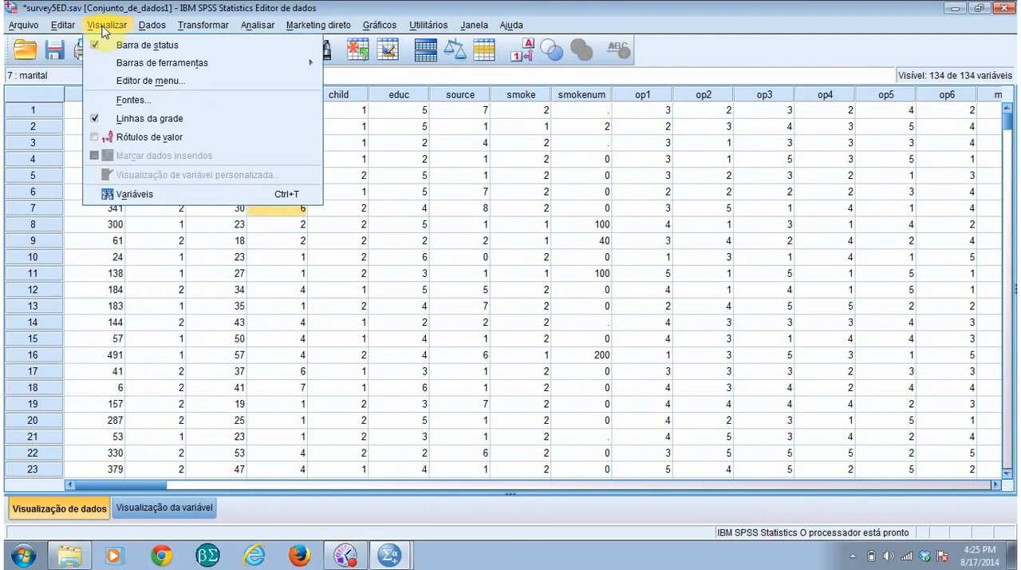
{"action": "mouse_move", "coordinate": [152, 30]}
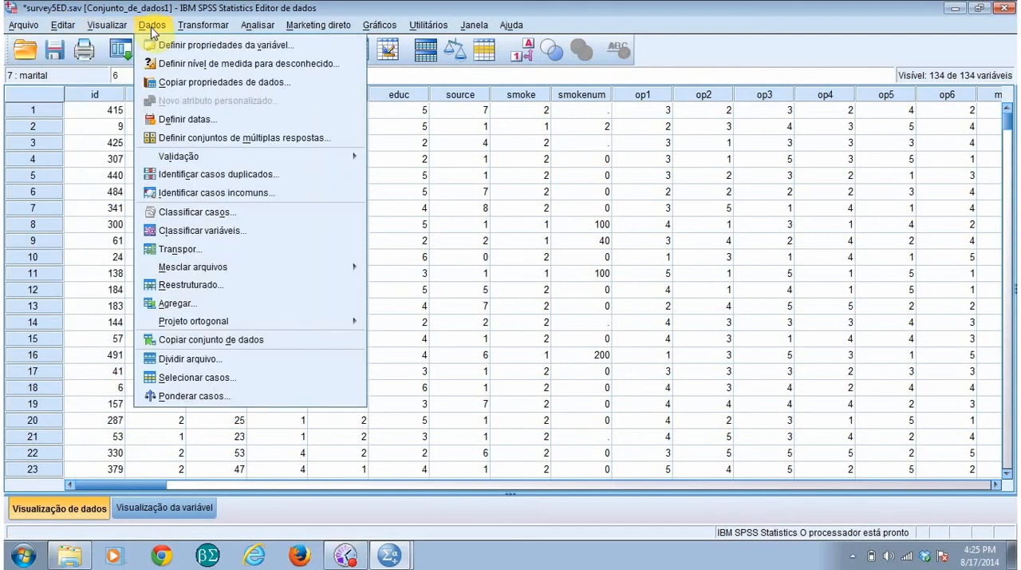
{"action": "mouse_move", "coordinate": [198, 30]}
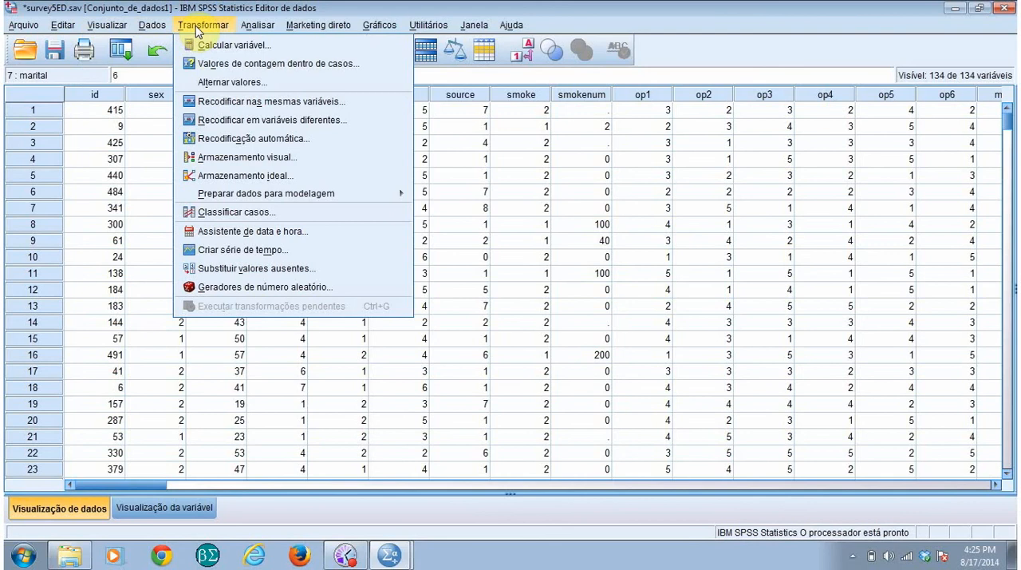
{"action": "mouse_move", "coordinate": [294, 30]}
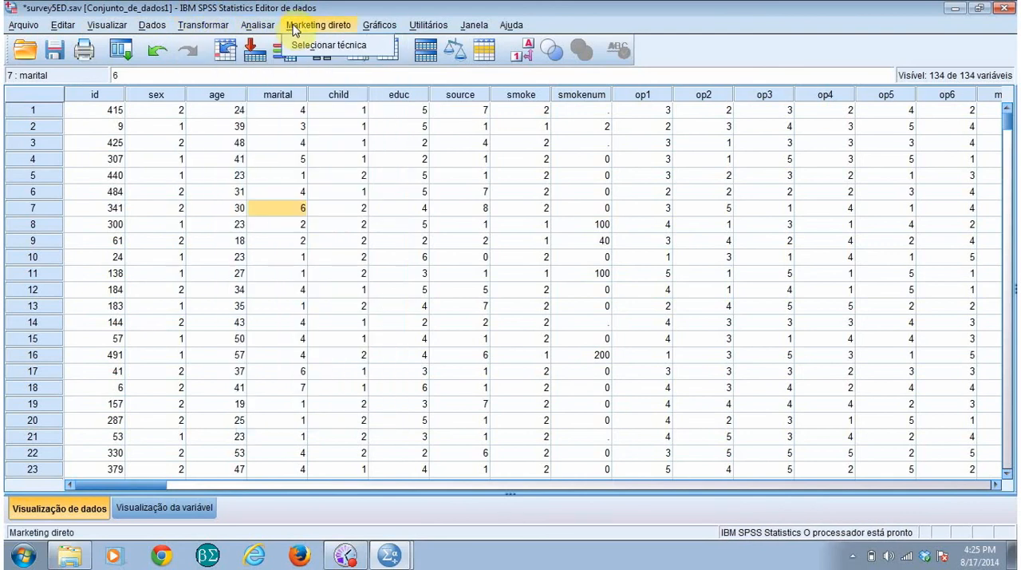
{"action": "mouse_move", "coordinate": [258, 30]}
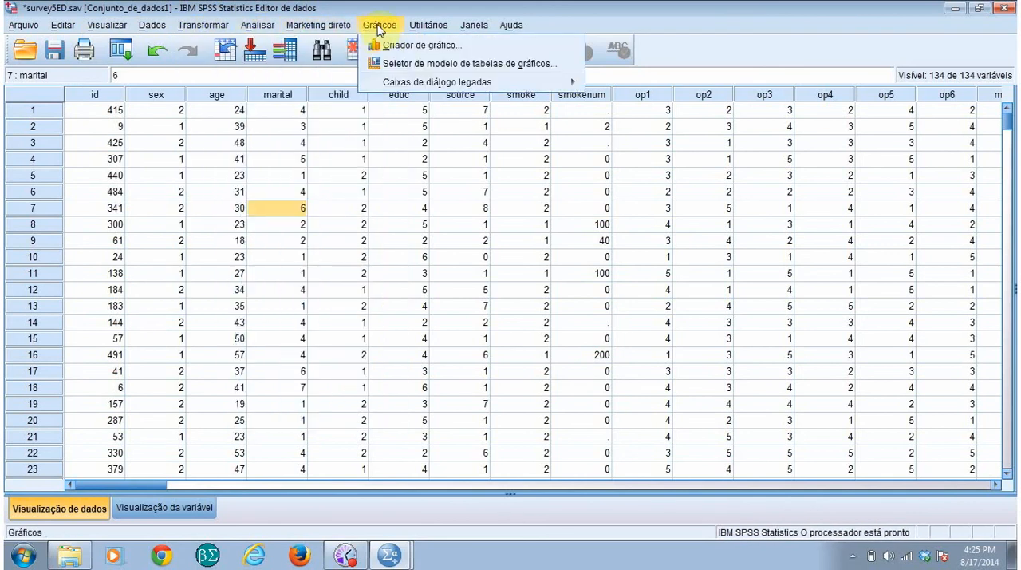
{"action": "mouse_move", "coordinate": [434, 30]}
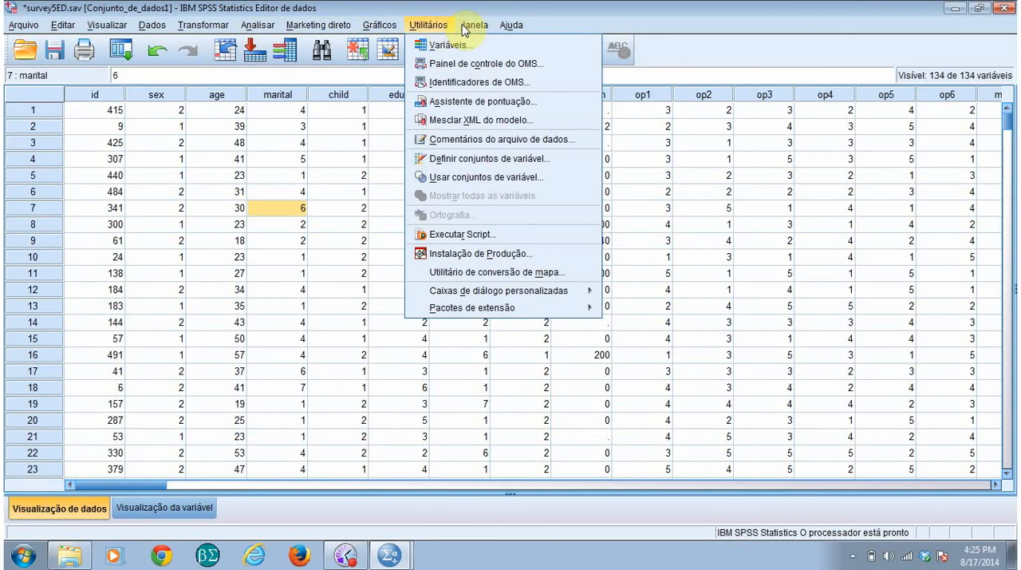
{"action": "mouse_move", "coordinate": [484, 28]}
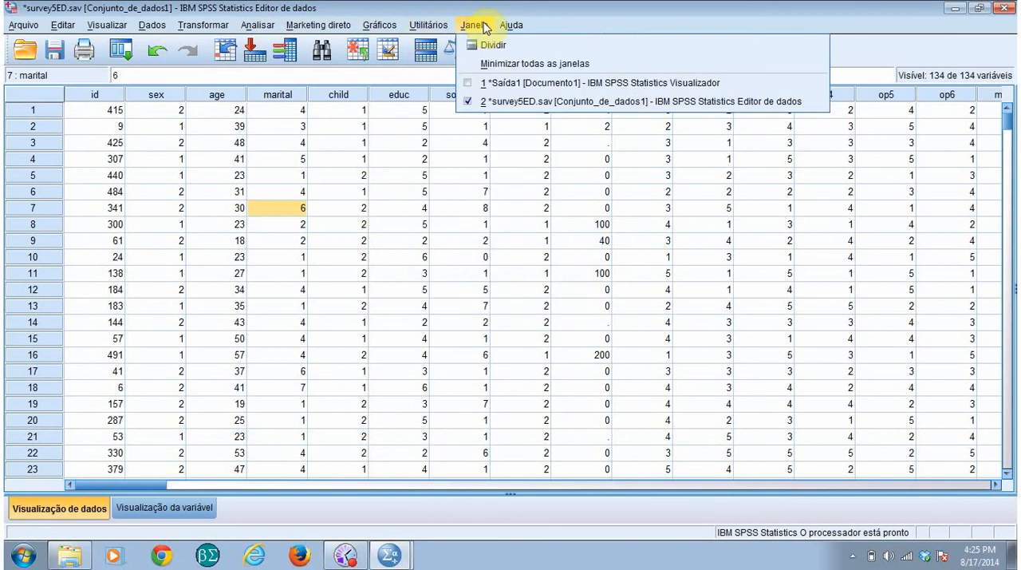
{"action": "mouse_move", "coordinate": [516, 29]}
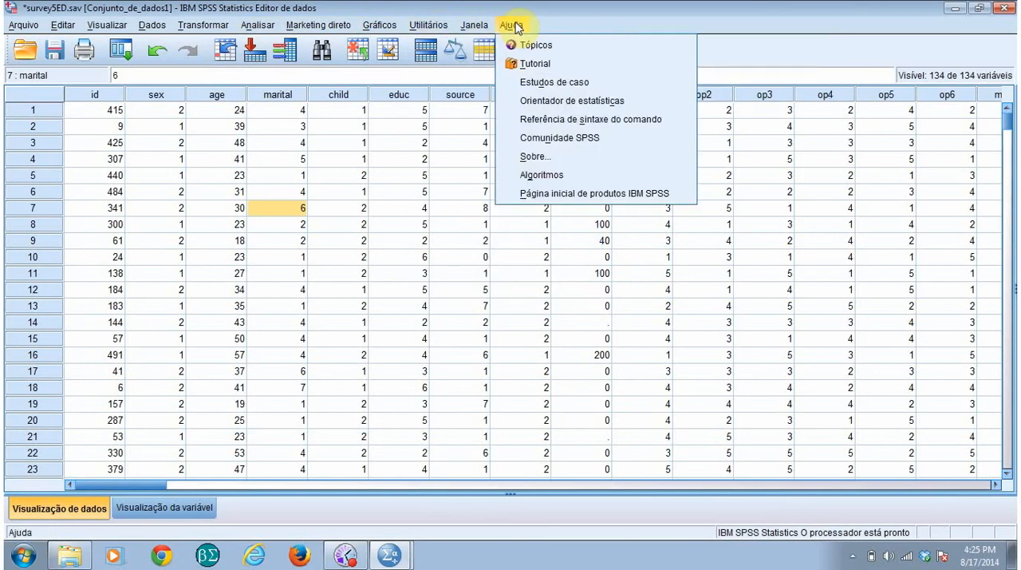
{"action": "mouse_move", "coordinate": [380, 26]}
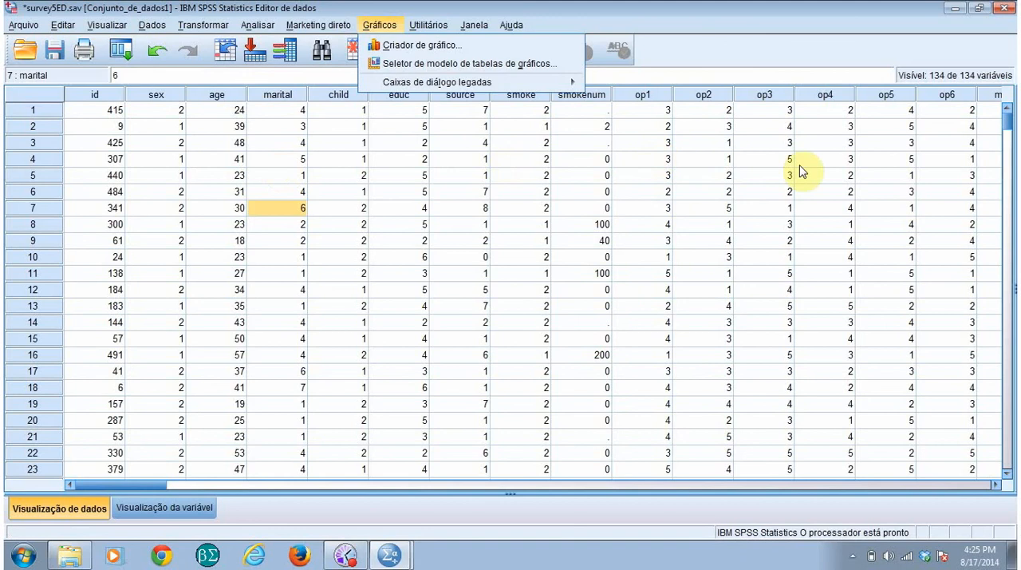
{"action": "left_click", "coordinate": [783, 26]}
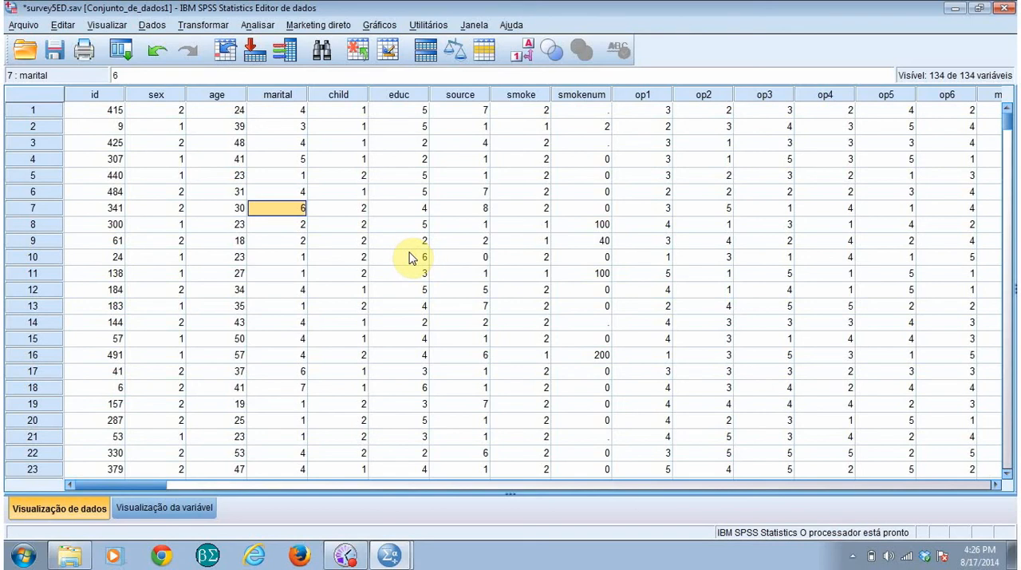
Step: Save the dataset as survey5.xlsx in Excel 2007 até 2010 format in the BIOESTATISTICA PG MEDICINA folder, with variable names written to the spreadsheet
{"action": "left_click", "coordinate": [24, 27]}
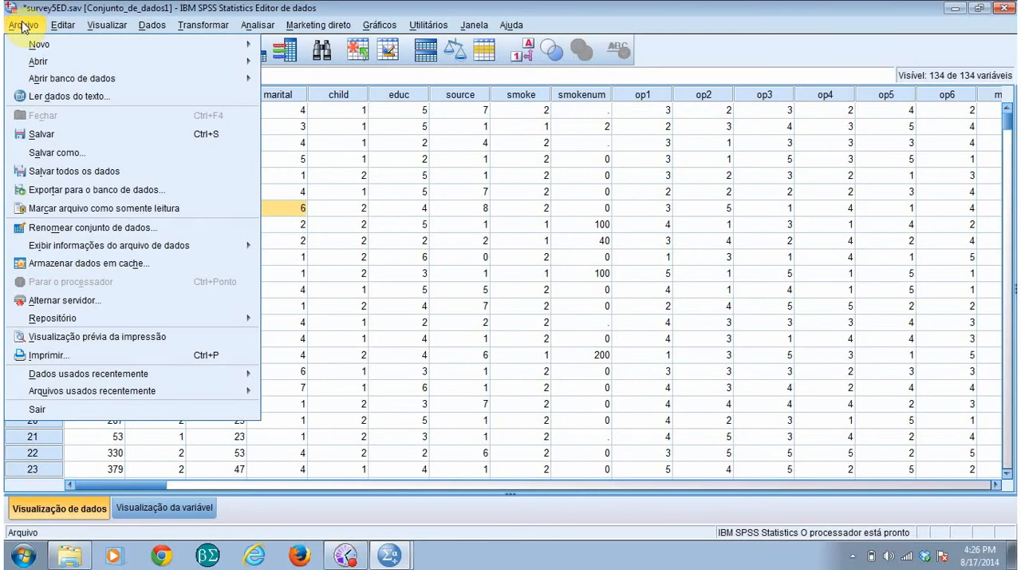
{"action": "left_click", "coordinate": [58, 154]}
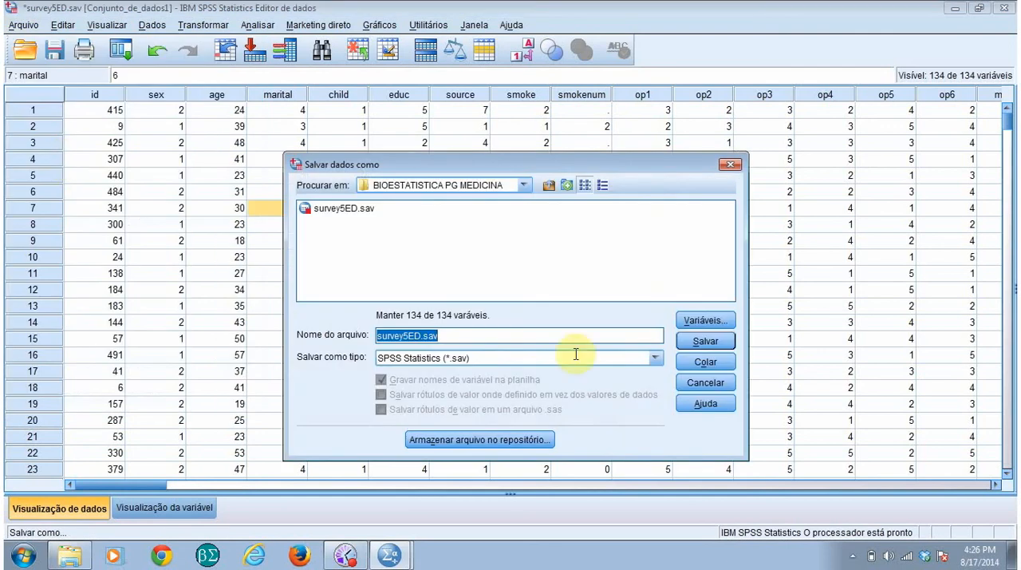
{"action": "left_click", "coordinate": [655, 357]}
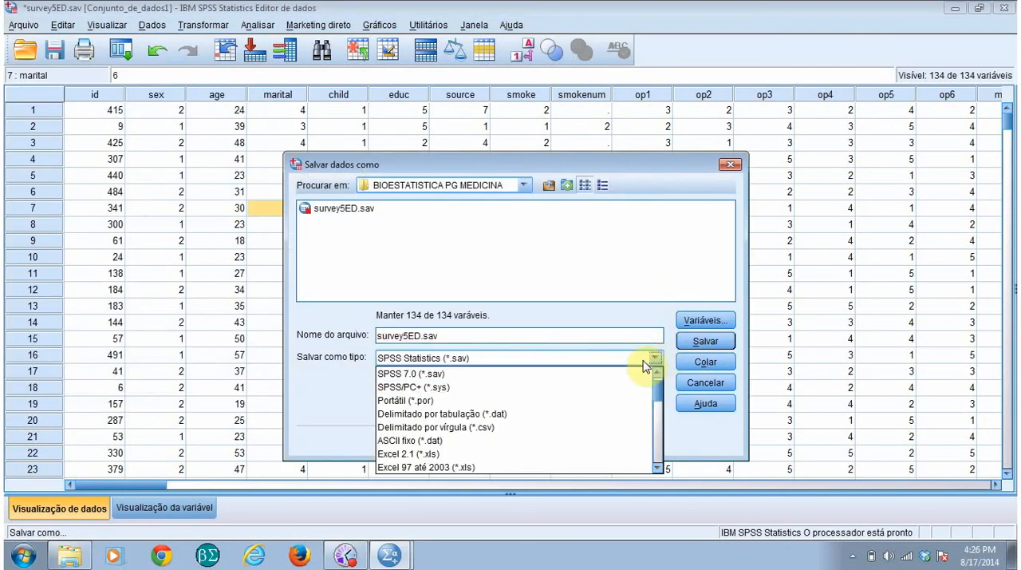
{"action": "left_click_drag", "start_coordinate": [658, 390], "coordinate": [659, 397]}
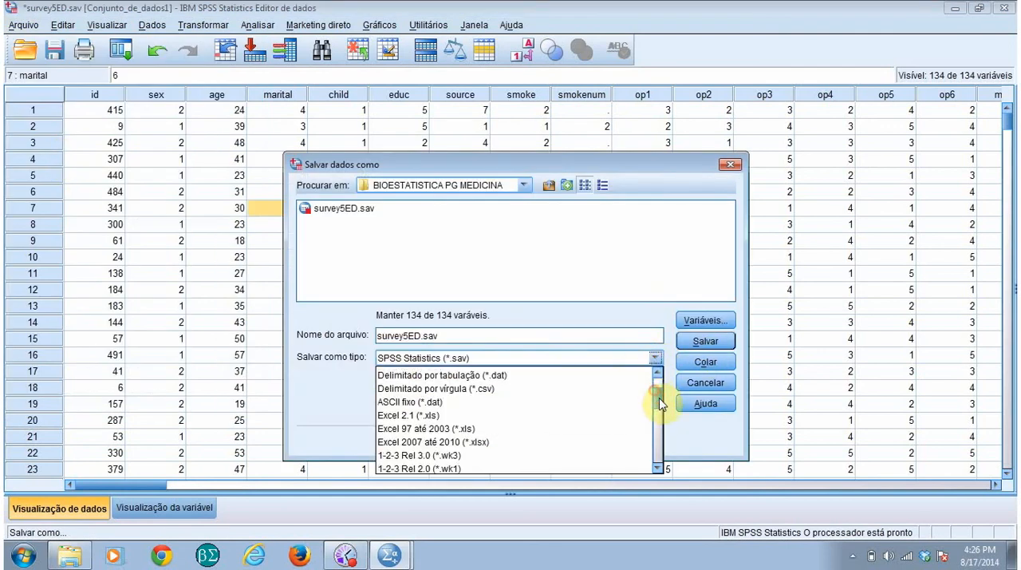
{"action": "left_click", "coordinate": [477, 442]}
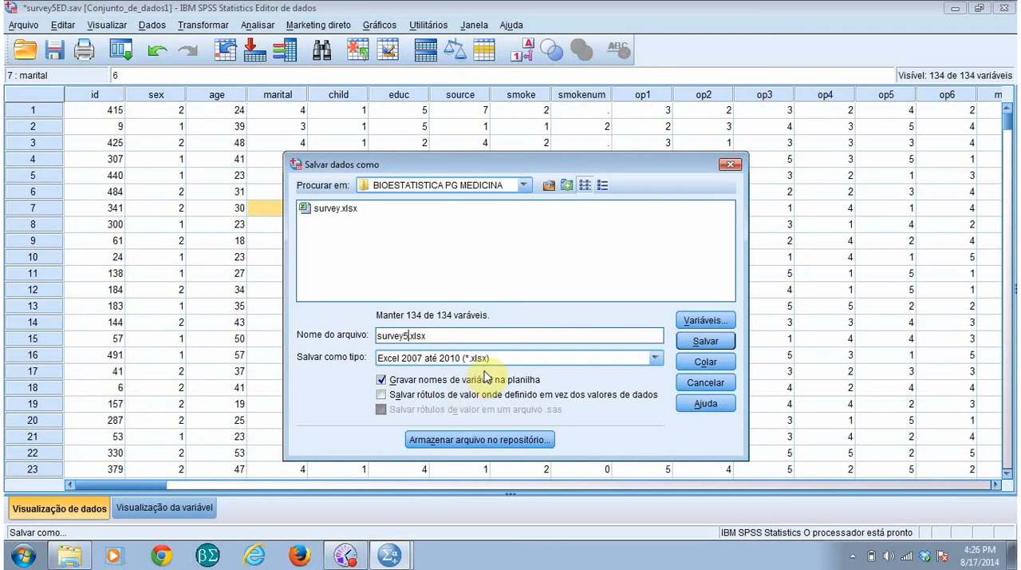
{"action": "left_click", "coordinate": [706, 342]}
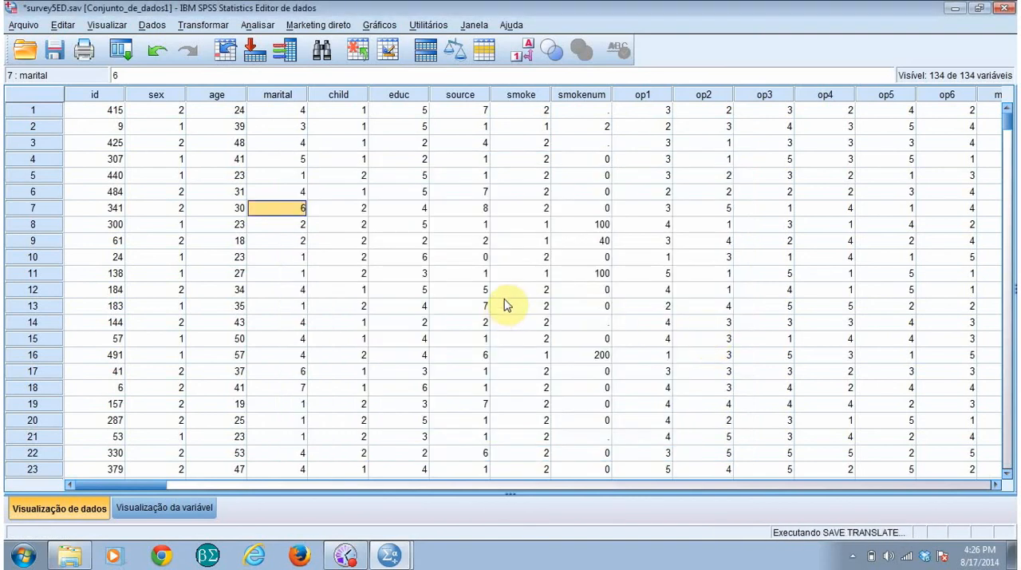
Step: Save the dataset again in Excel 2007 até 2010 format over the existing survey5.xlsx in the BIOESTATISTICA PG MEDICINA folder, replacing that file
{"action": "left_click", "coordinate": [23, 28]}
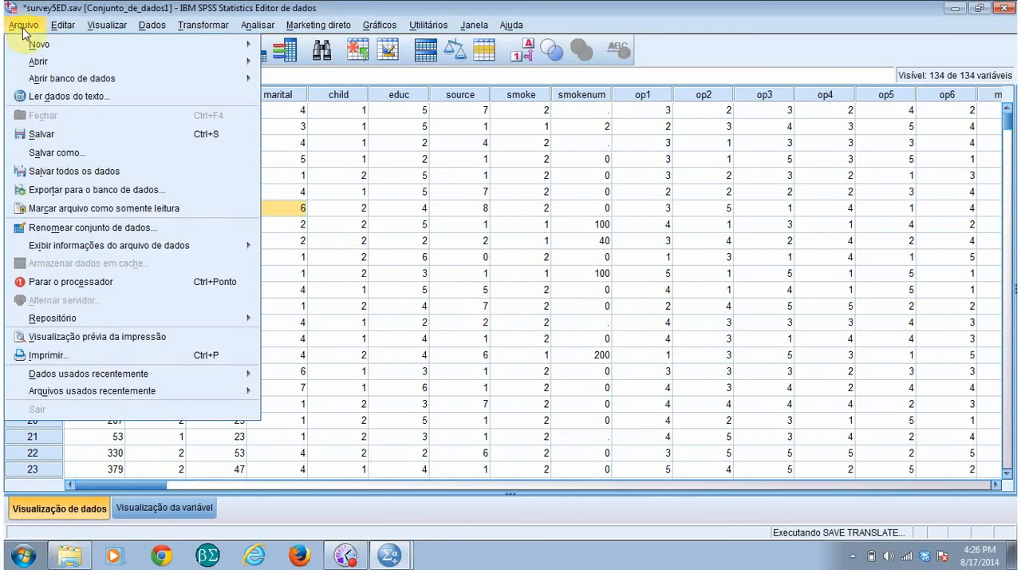
{"action": "left_click", "coordinate": [56, 153]}
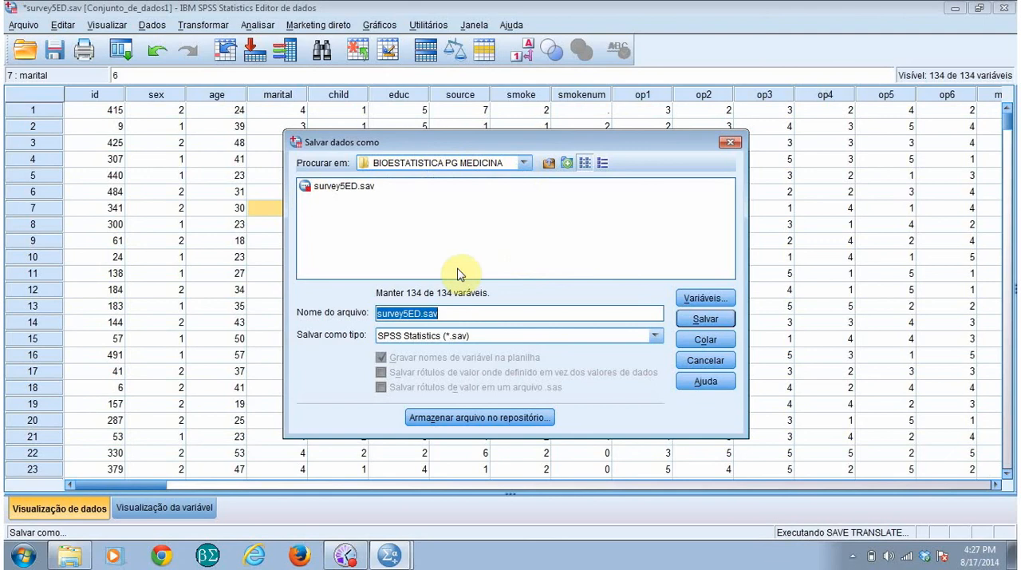
{"action": "left_click", "coordinate": [655, 336]}
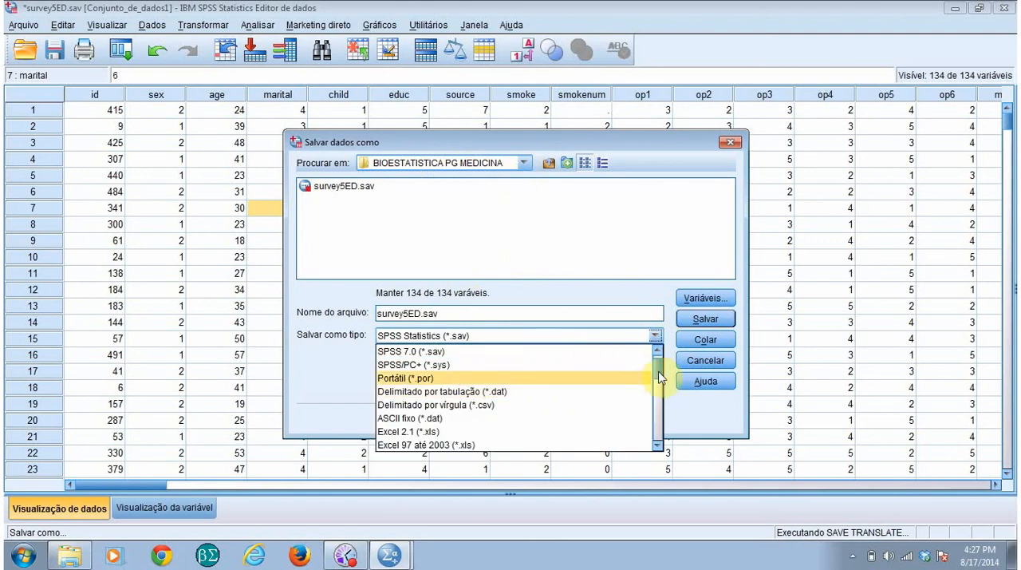
{"action": "scroll", "coordinate": [665, 381], "scroll_direction": "down", "scroll_amount": 1}
{"action": "left_click", "coordinate": [536, 416]}
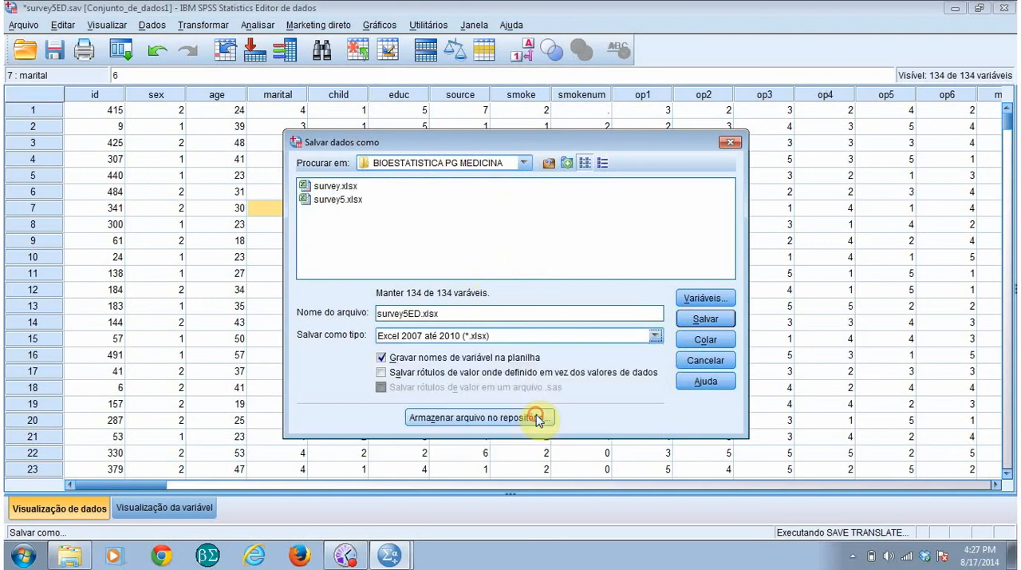
{"action": "left_click", "coordinate": [337, 200]}
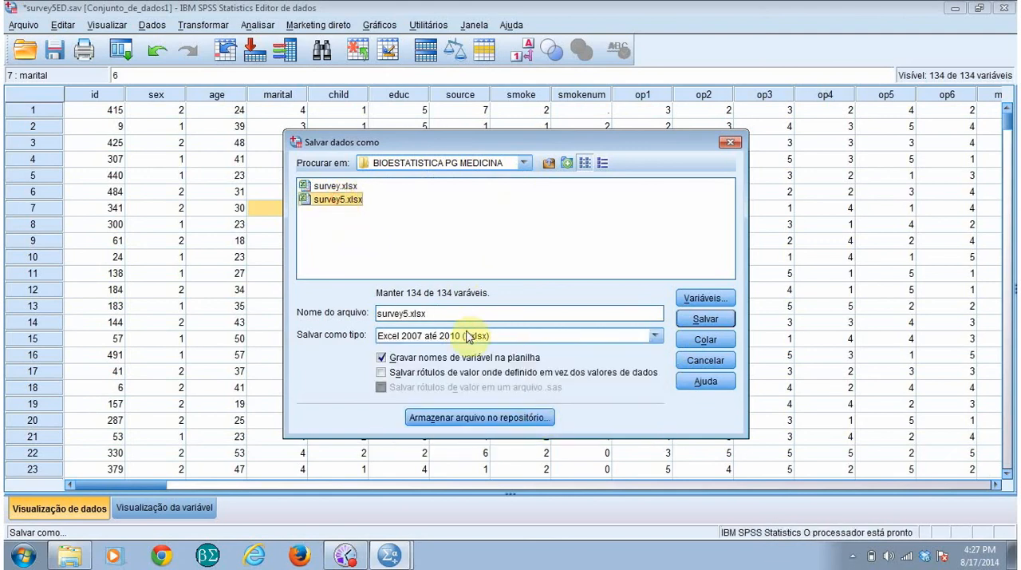
{"action": "left_click", "coordinate": [528, 164]}
{"action": "left_click", "coordinate": [535, 162]}
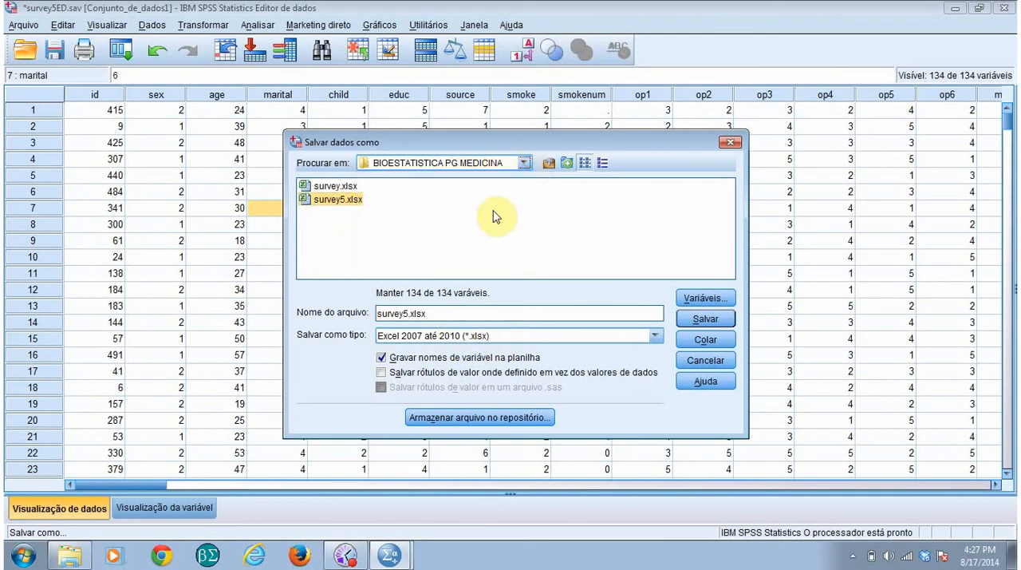
{"action": "left_click", "coordinate": [707, 319]}
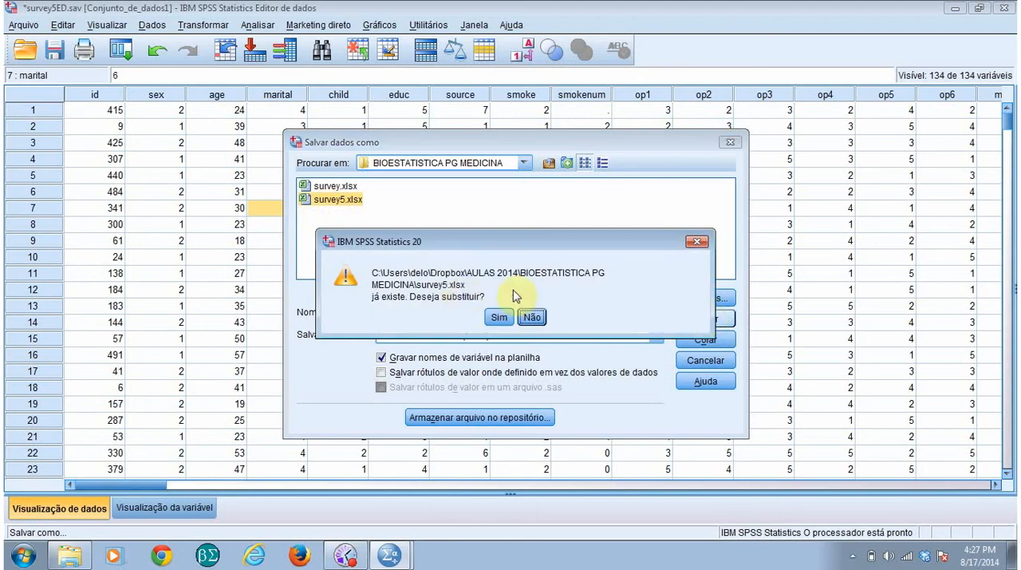
{"action": "left_click", "coordinate": [499, 317]}
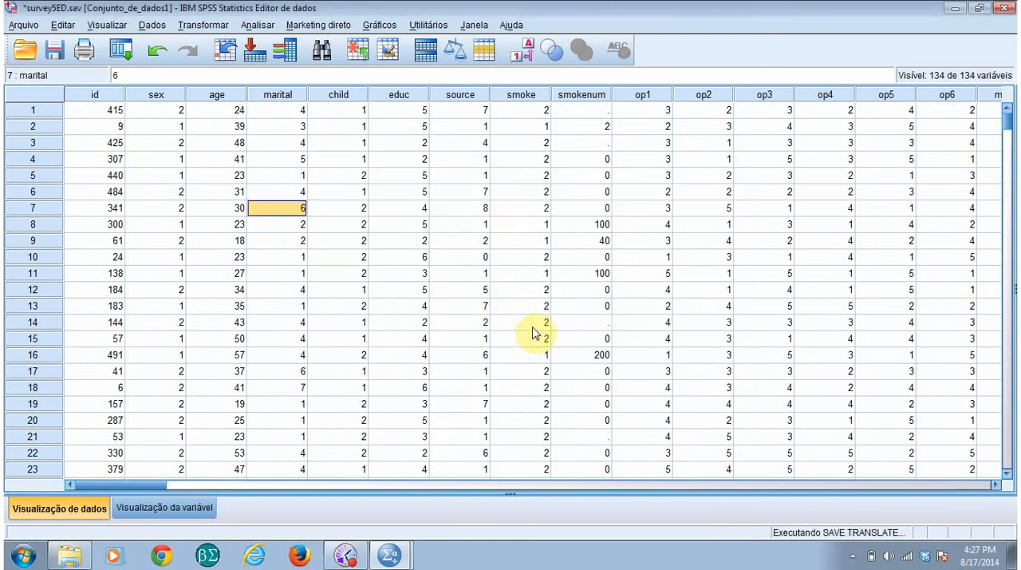
Step: Switch to Windows Explorer, locate the exported survey5 workbook in the BIOESTATISTICA PG MEDICINA folder, and return to the SPSS Data Editor
{"action": "left_click", "coordinate": [72, 556]}
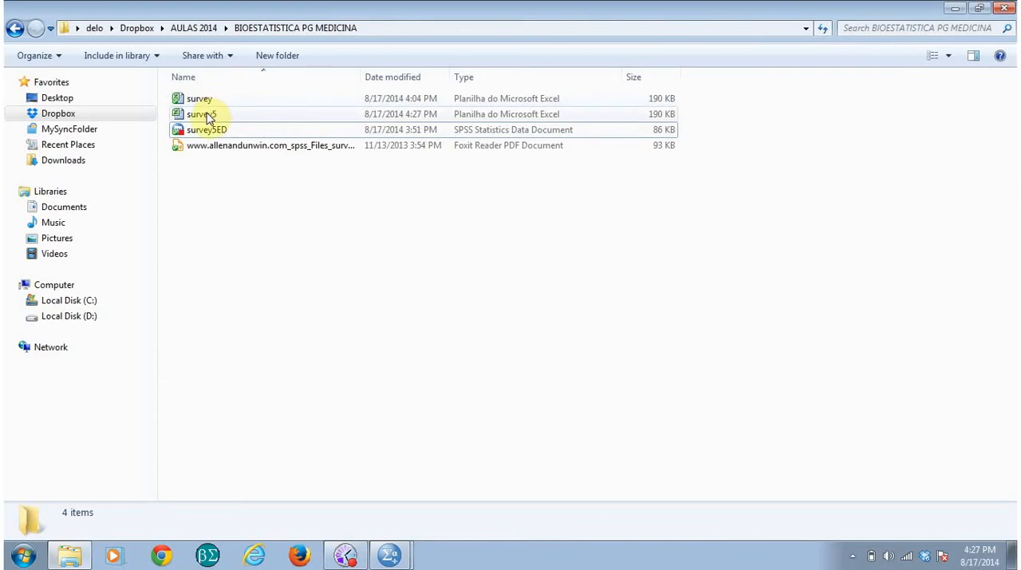
{"action": "left_click", "coordinate": [201, 114]}
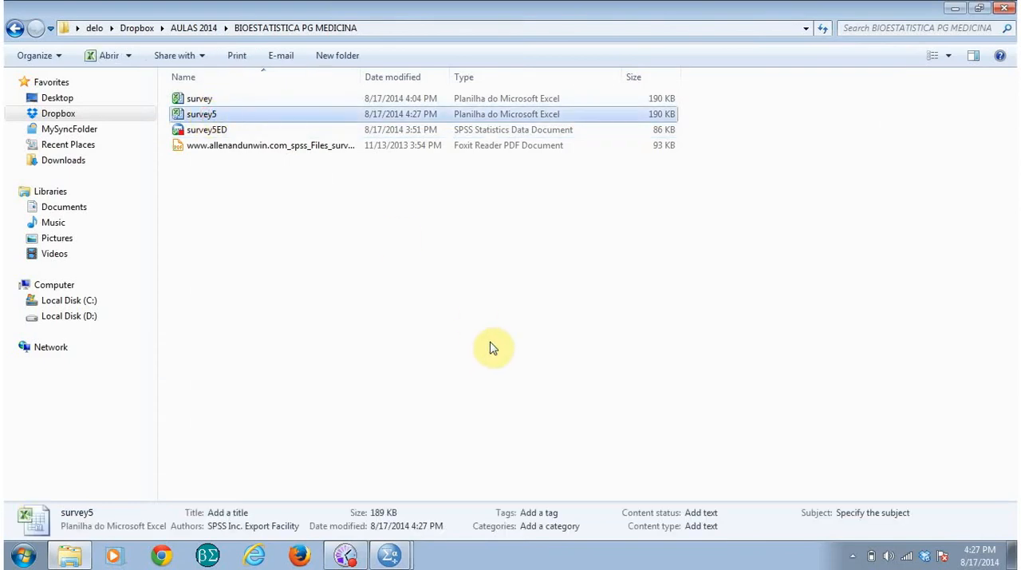
{"action": "left_click", "coordinate": [397, 557]}
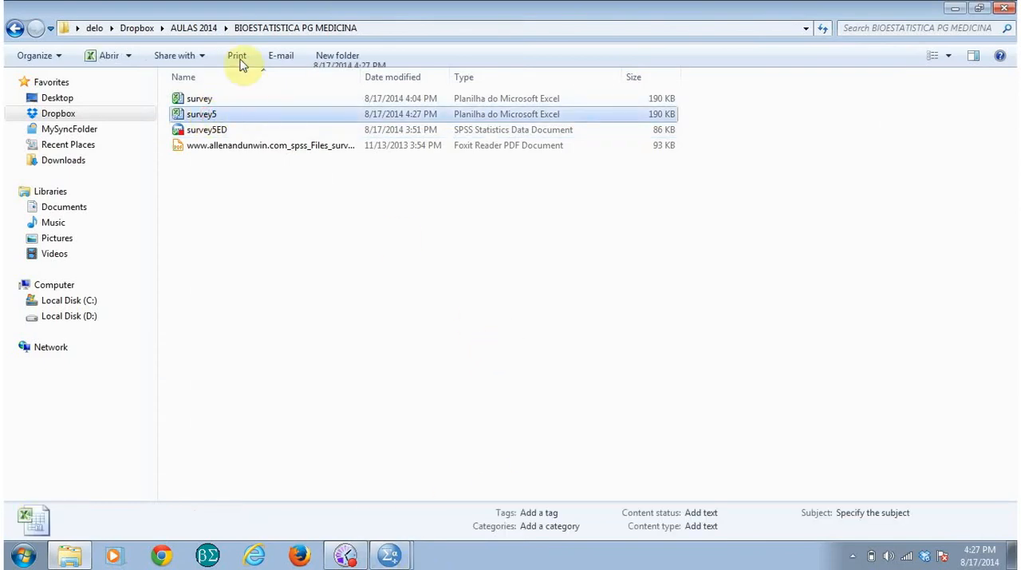
{"action": "left_click", "coordinate": [389, 556]}
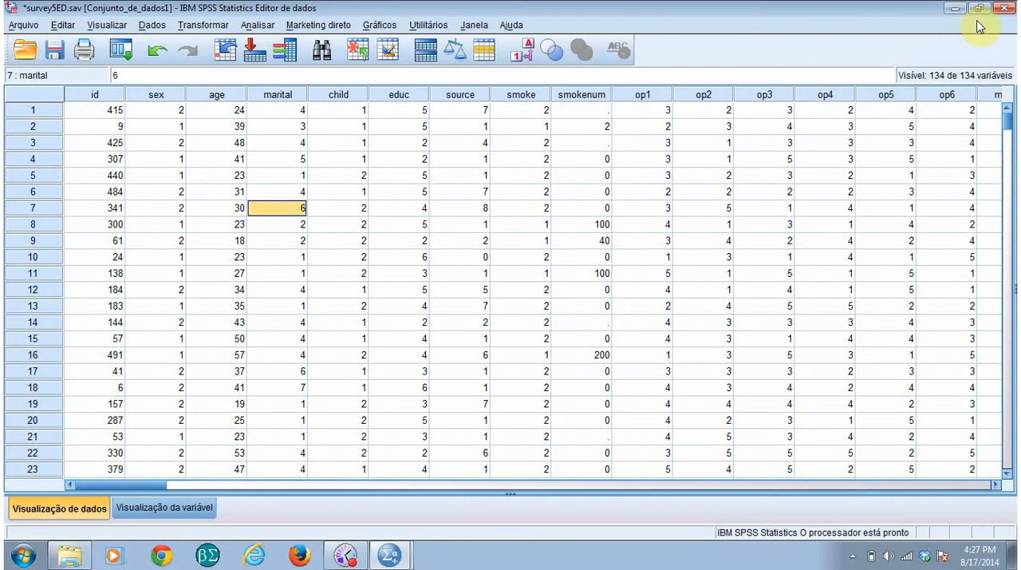
Step: Close the last Data Editor window to exit SPSS Statistics, discarding both the output document and the changes to survey5ED.sav
{"action": "left_click", "coordinate": [1007, 8]}
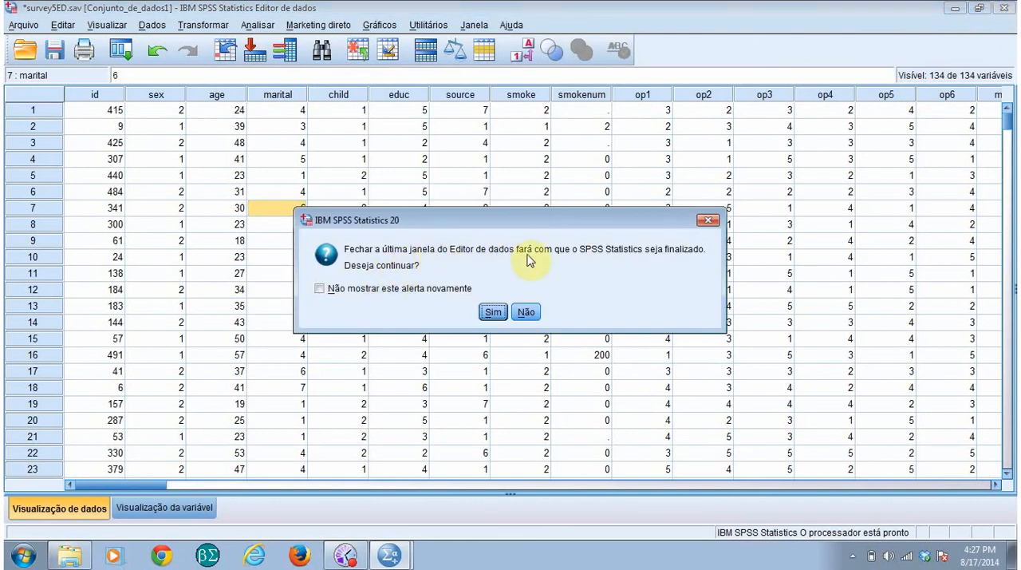
{"action": "left_click", "coordinate": [493, 312]}
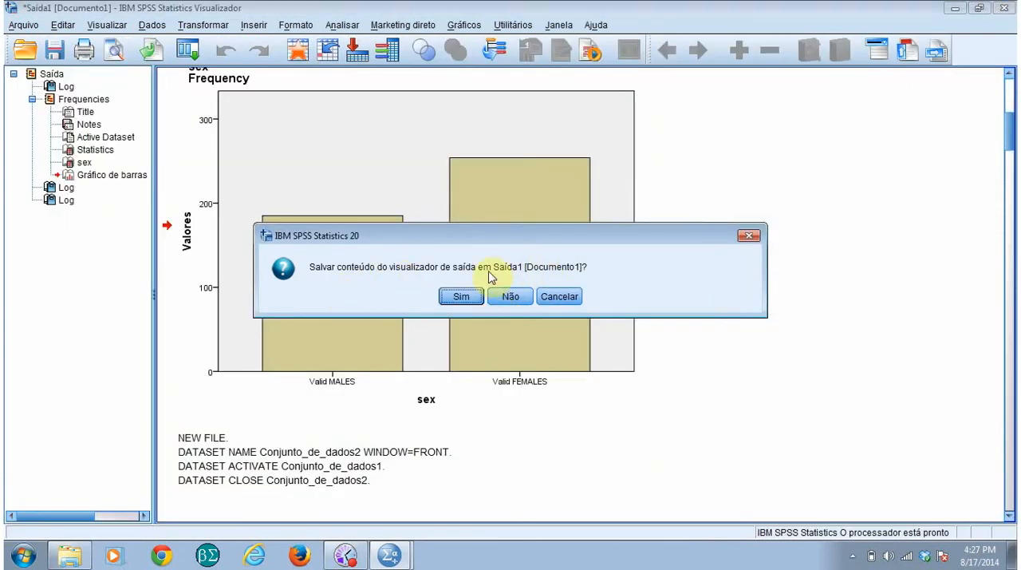
{"action": "left_click", "coordinate": [518, 300]}
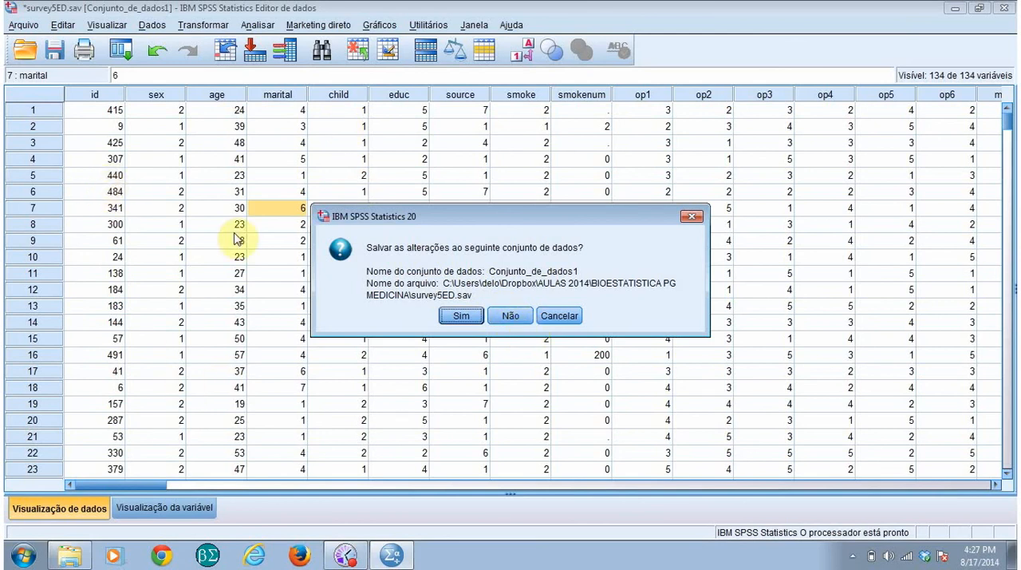
{"action": "left_click", "coordinate": [513, 316]}
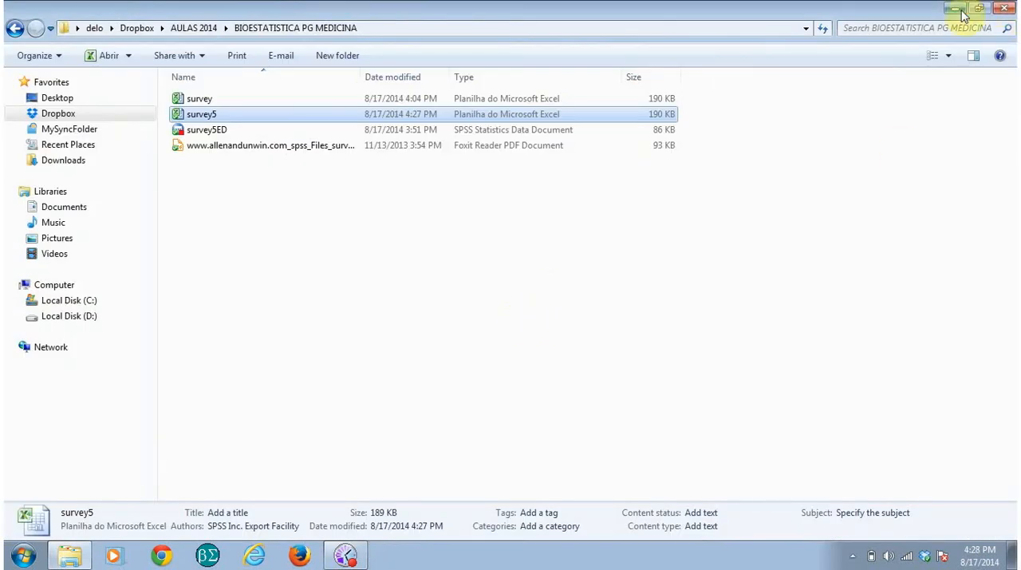